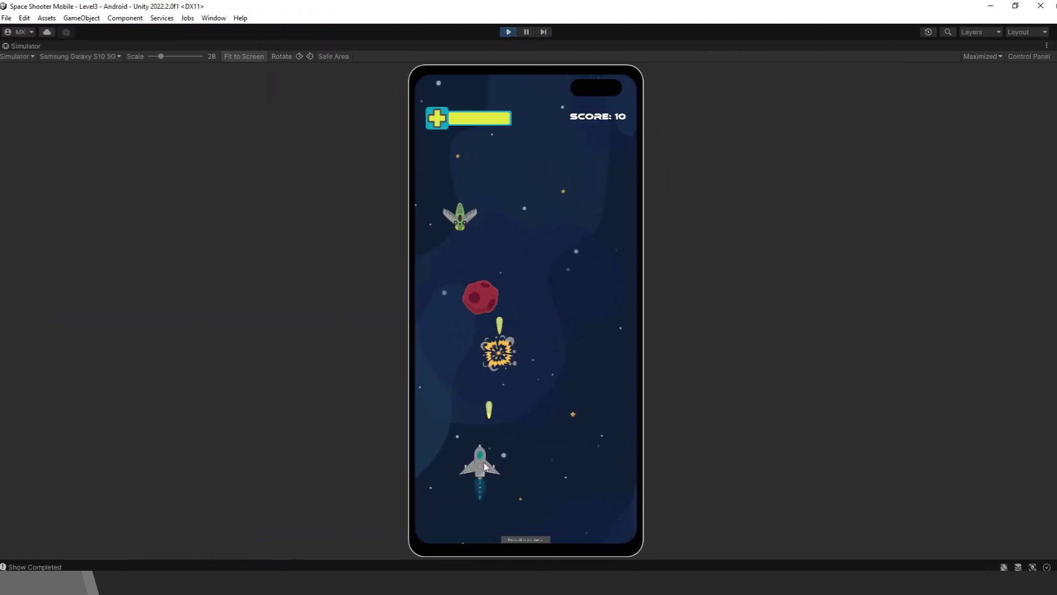
drag(484, 467, 595, 417)
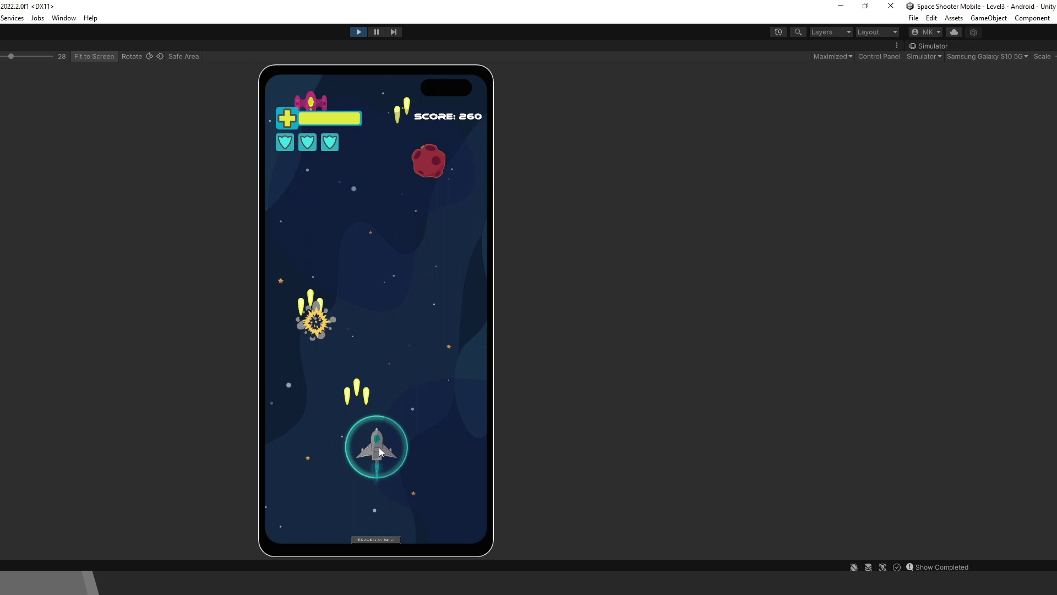
drag(379, 447, 587, 441)
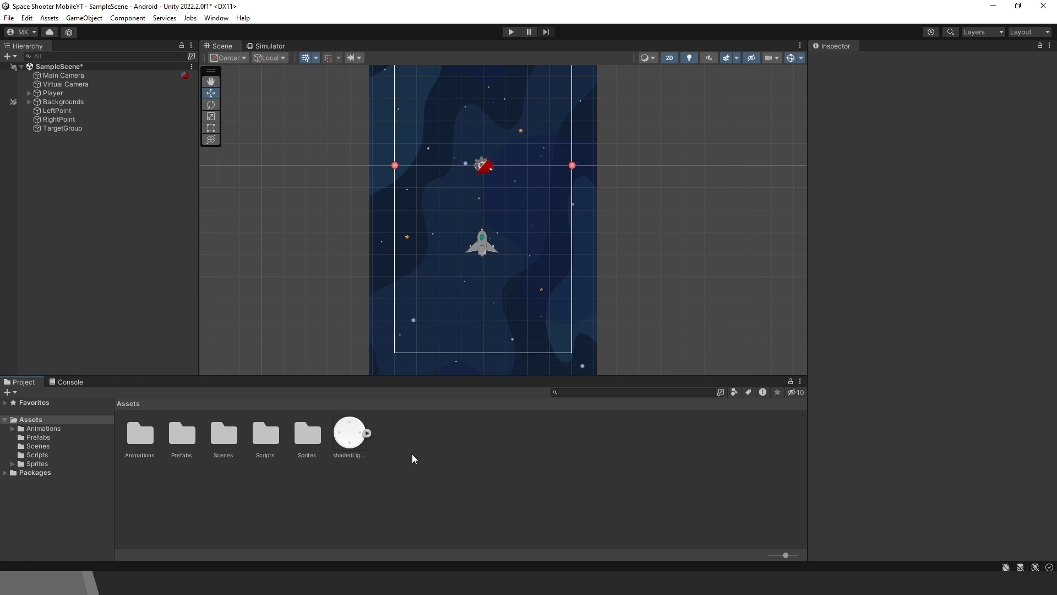
Look up the Input System package in the Unity Registry through the Package Manager, then close the window
click(216, 18)
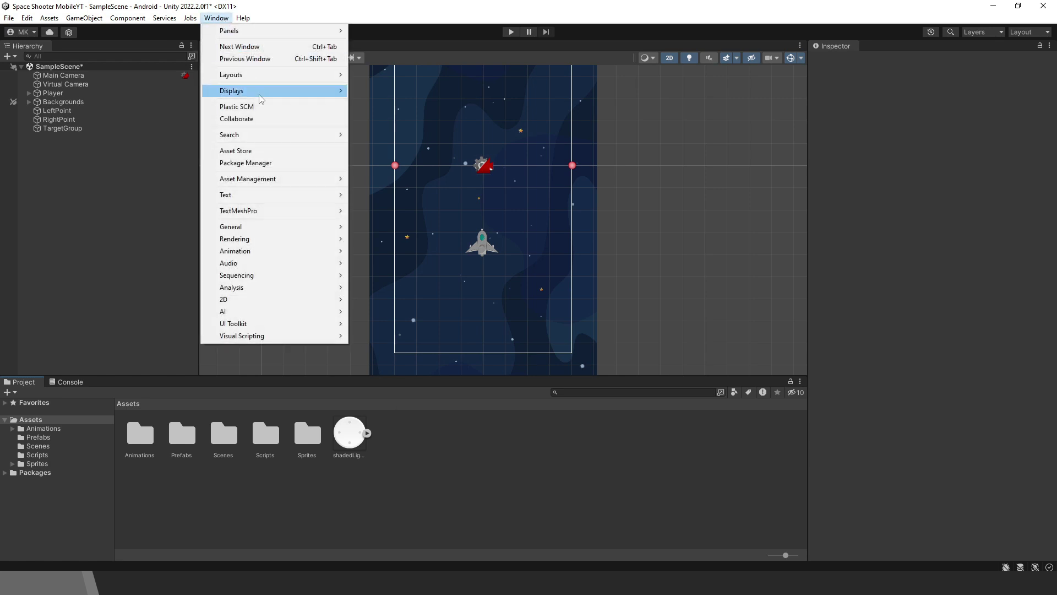
click(292, 163)
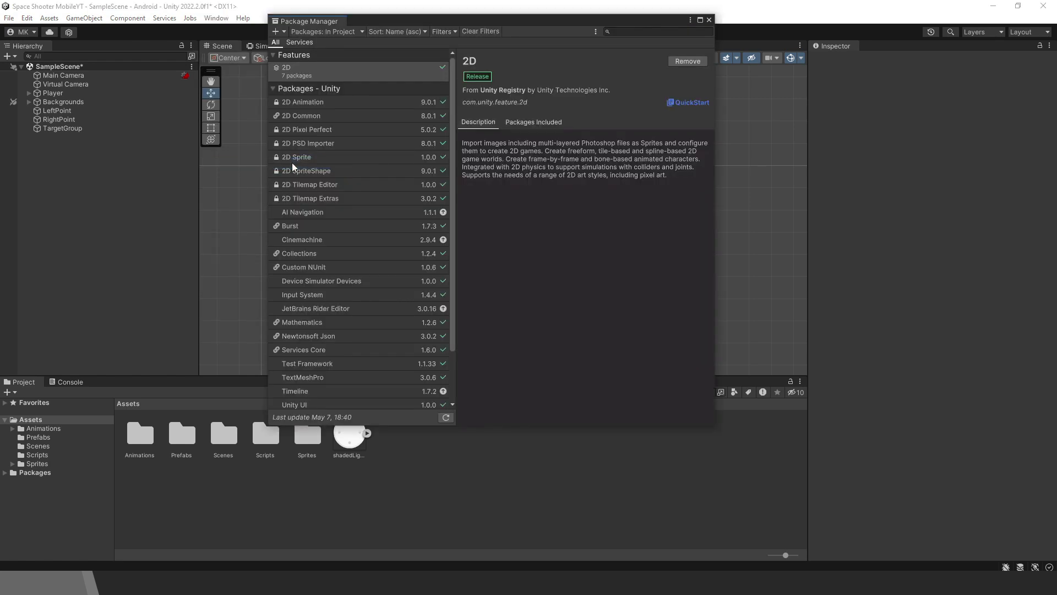
click(362, 32)
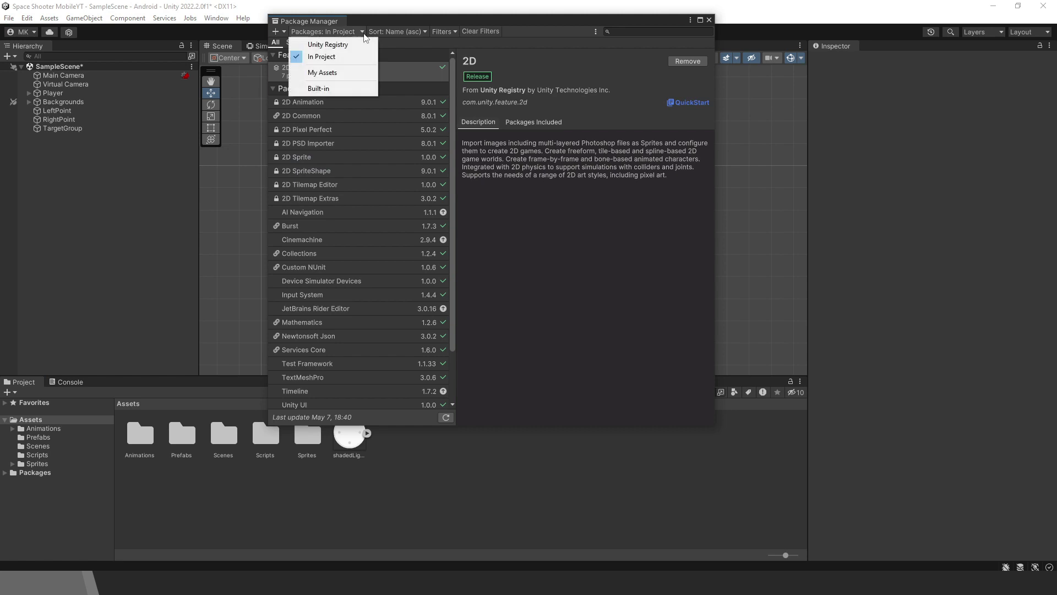
click(333, 44)
click(628, 31)
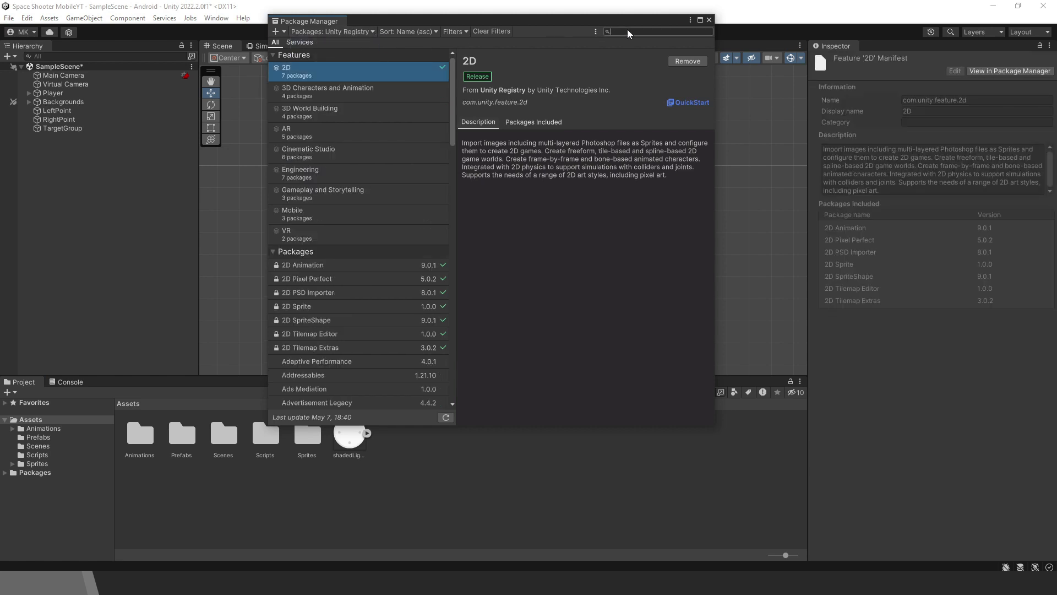
text(input)
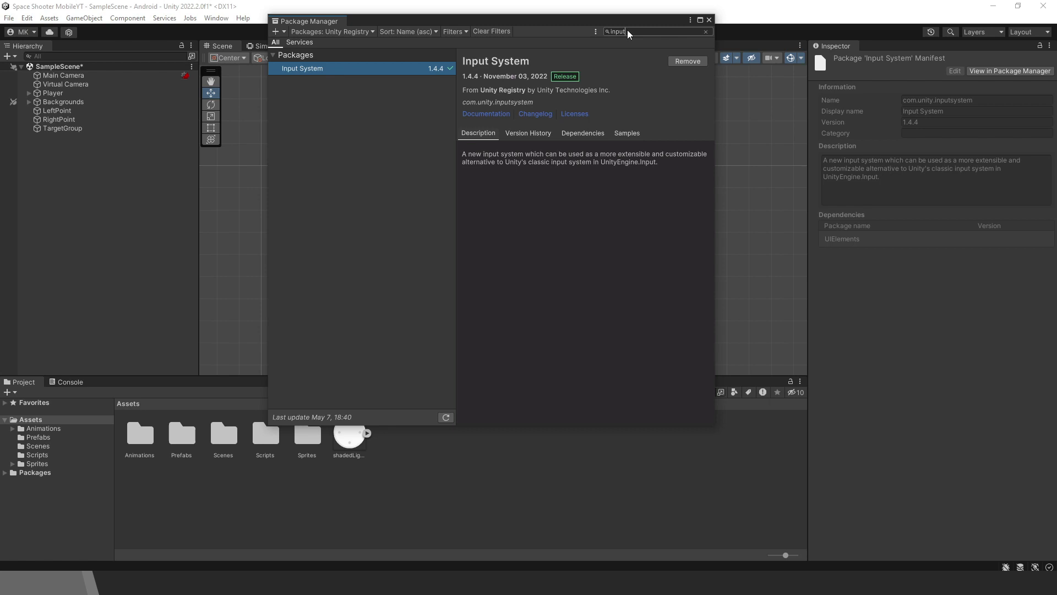
click(385, 71)
click(709, 20)
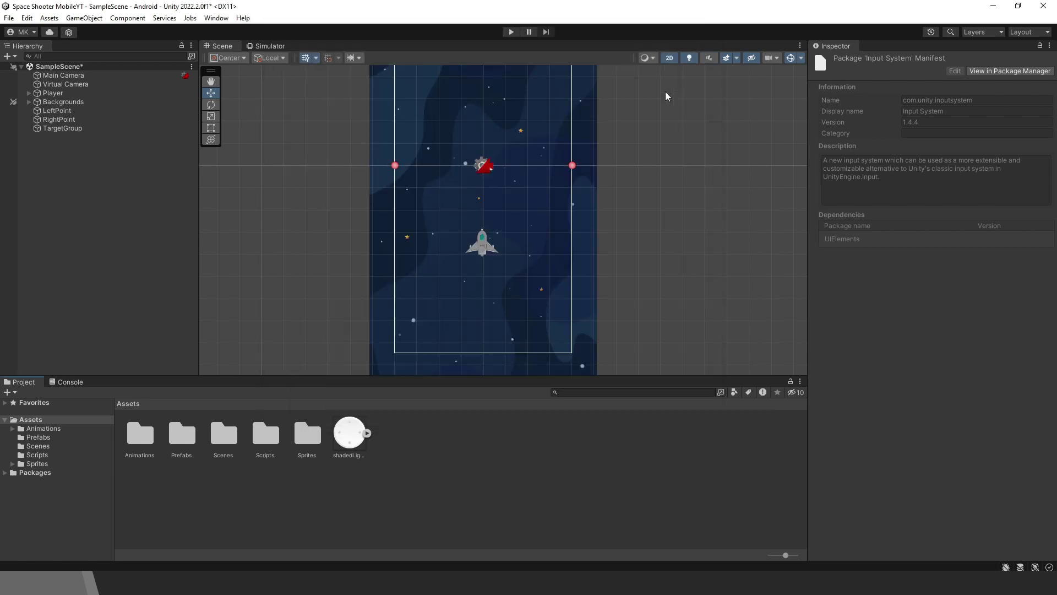
Create an Input Actions asset named Controls in the Assets folder
right_click(384, 438)
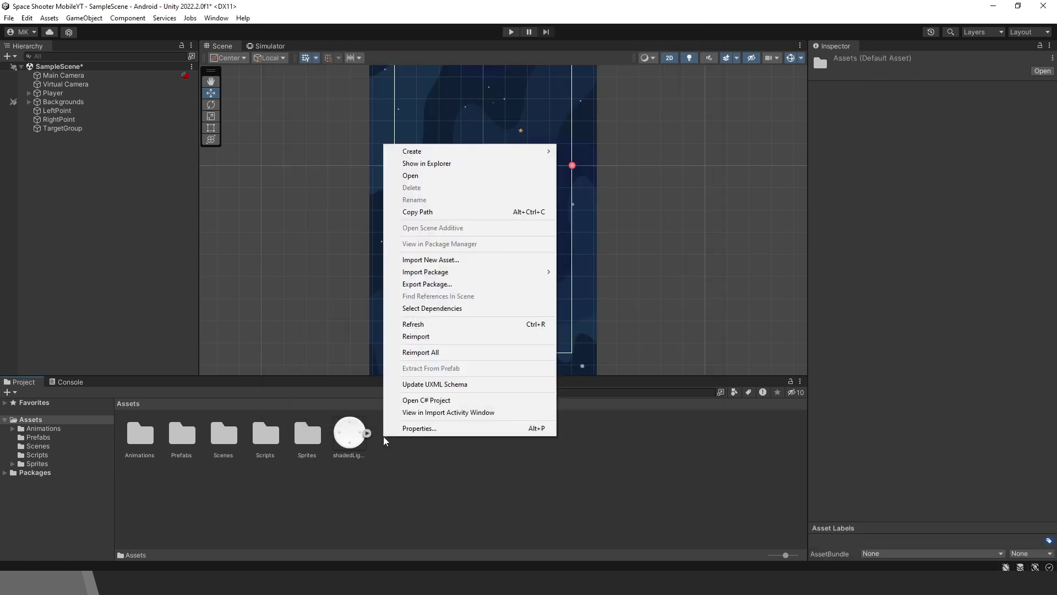
mouse_move(487, 152)
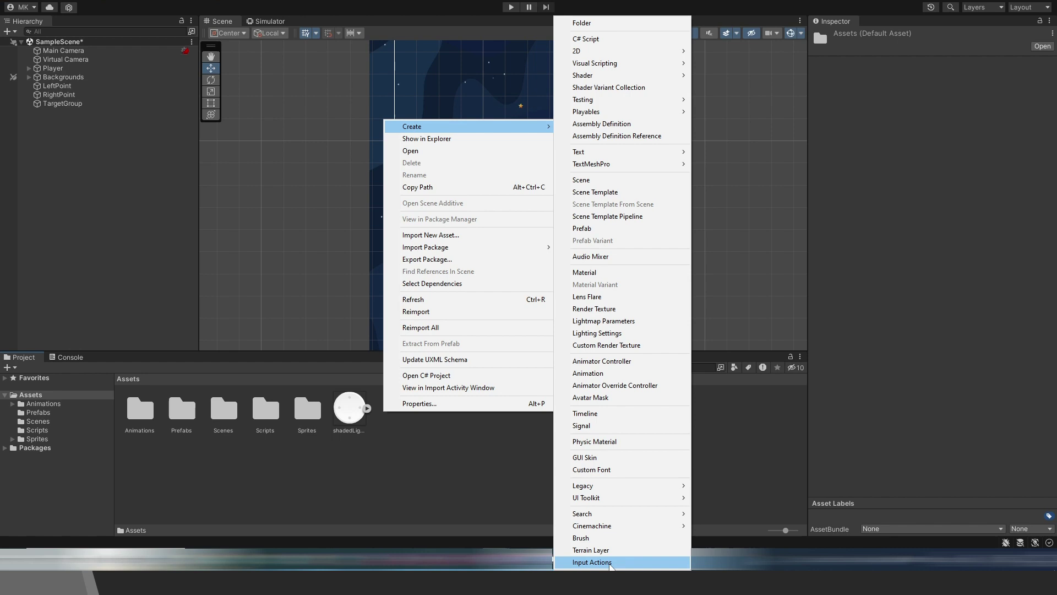
click(609, 562)
text(Co)
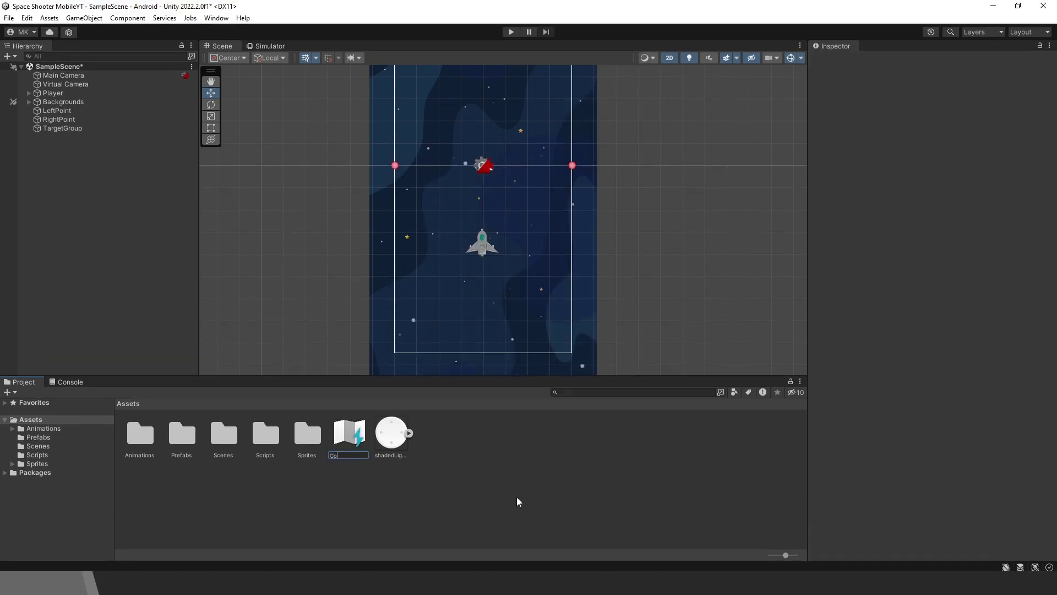
text(ntrols)
key(Return)
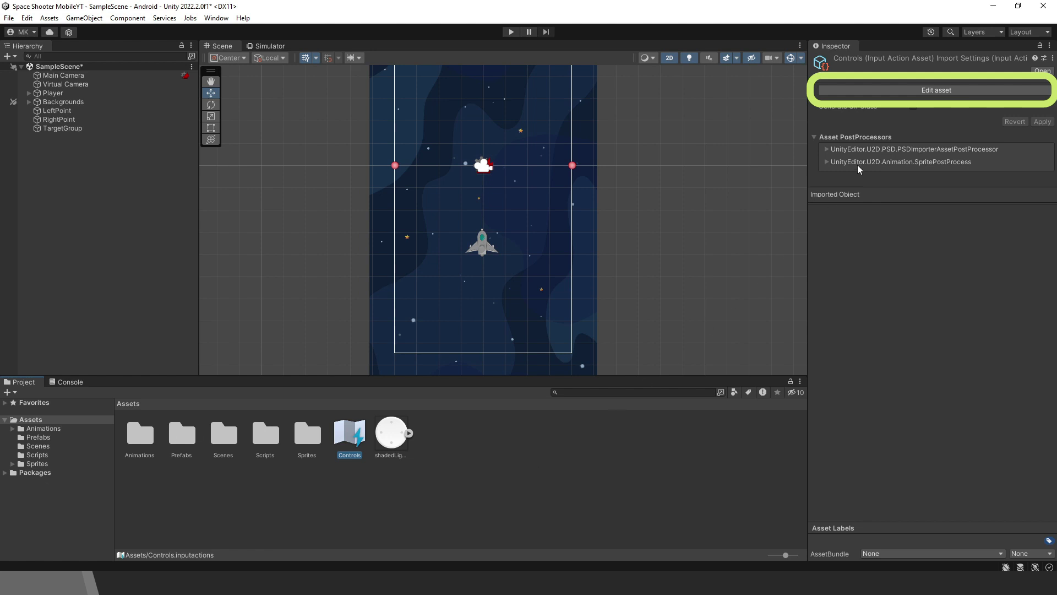
Open the Controls asset for editing, docked beside the Simulator view, and add an action map named Player
click(917, 94)
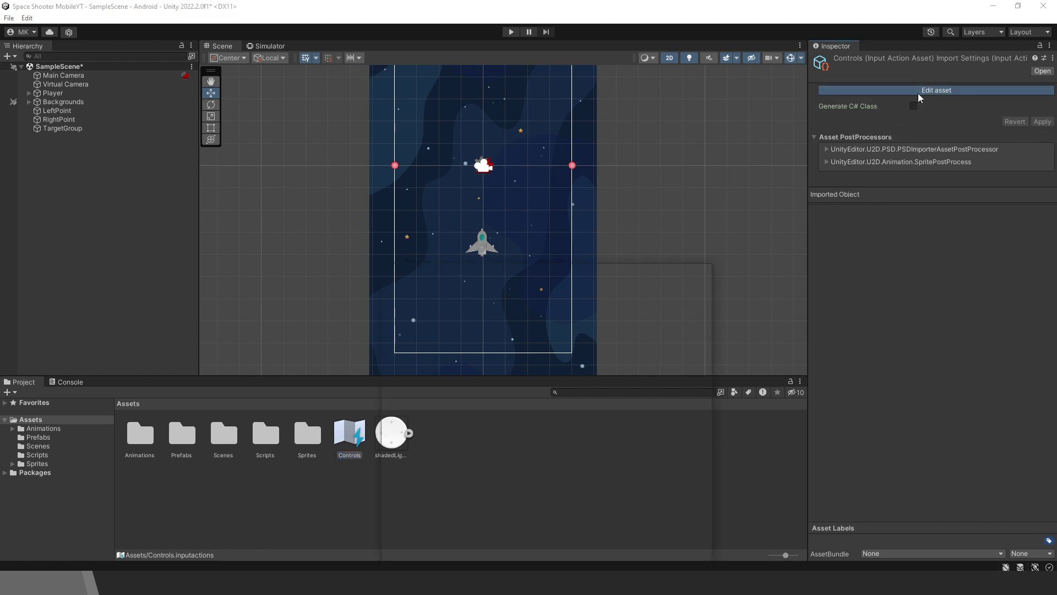
drag(440, 275, 272, 52)
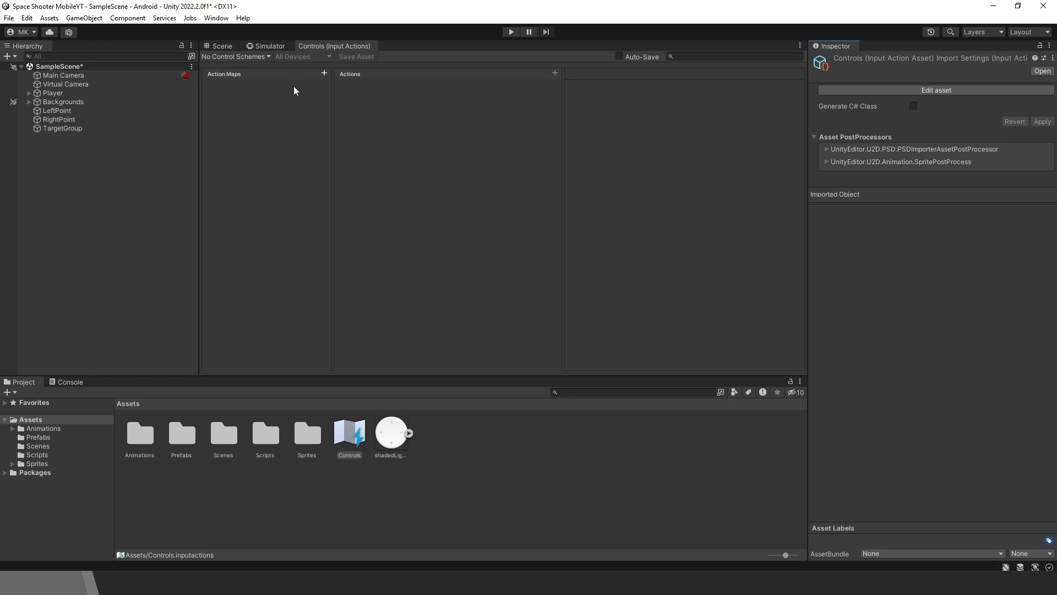
click(324, 73)
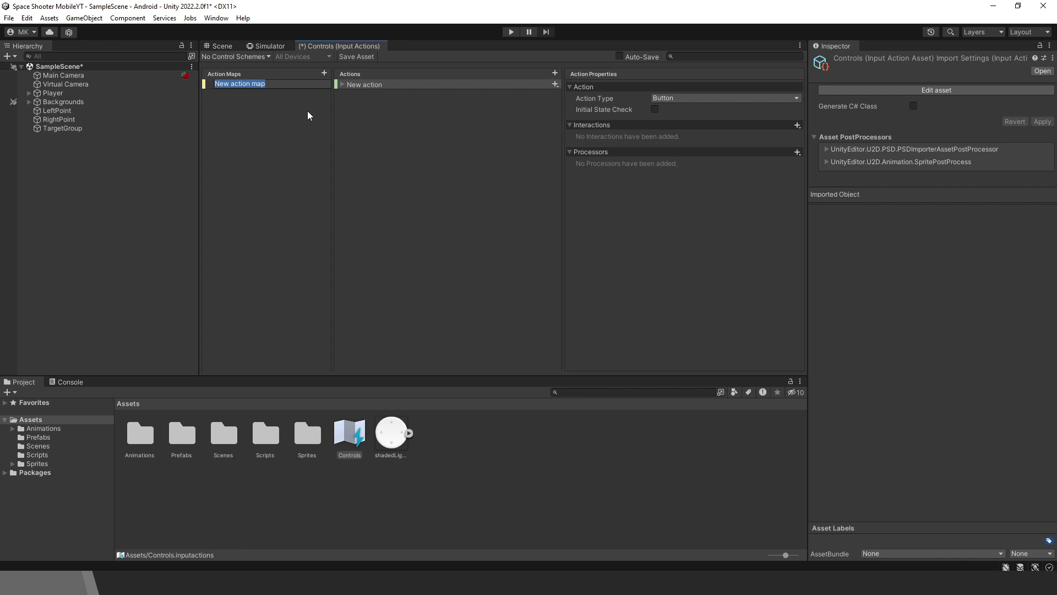
text(Player)
key(Return)
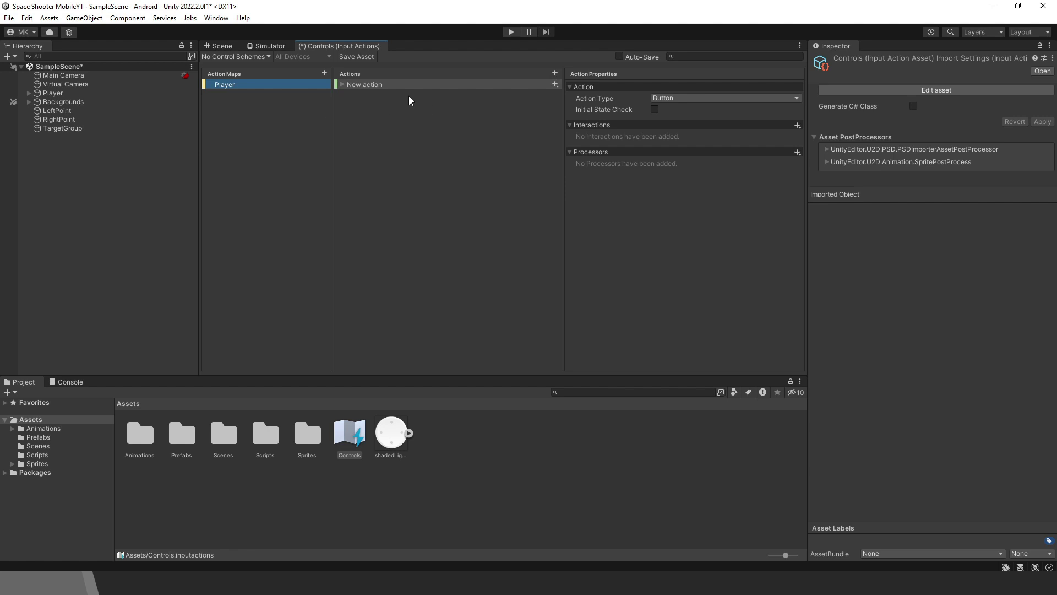
Expand the default New action in the Player action map and delete it
click(380, 84)
click(341, 85)
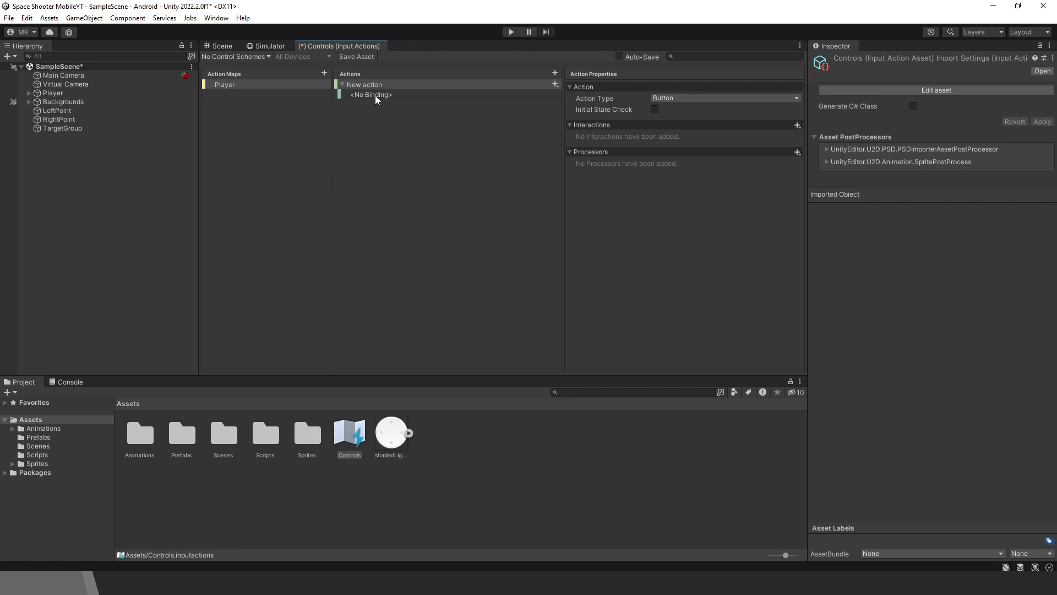
right_click(388, 85)
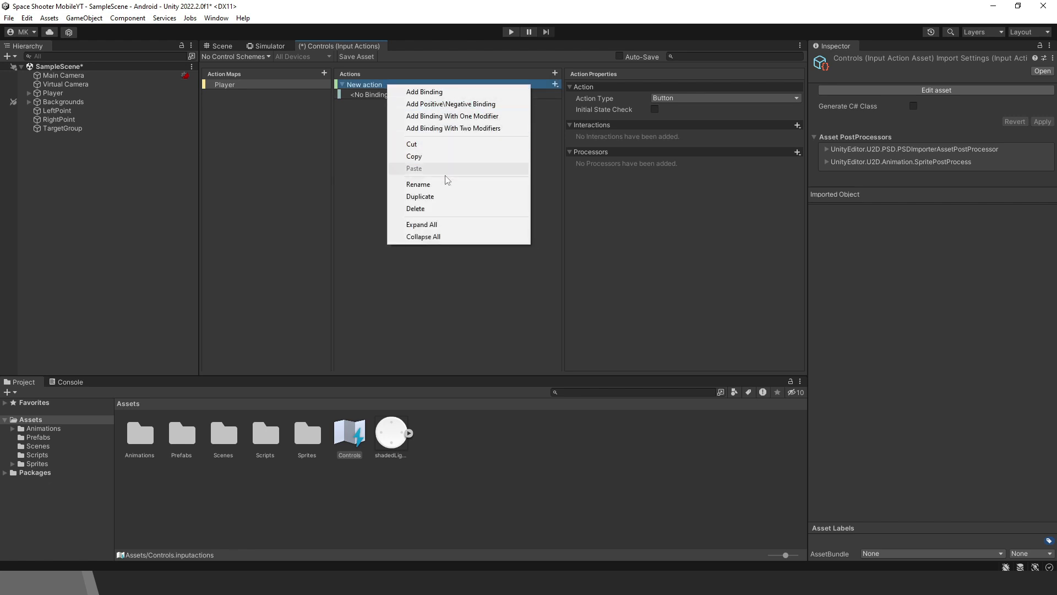
click(449, 208)
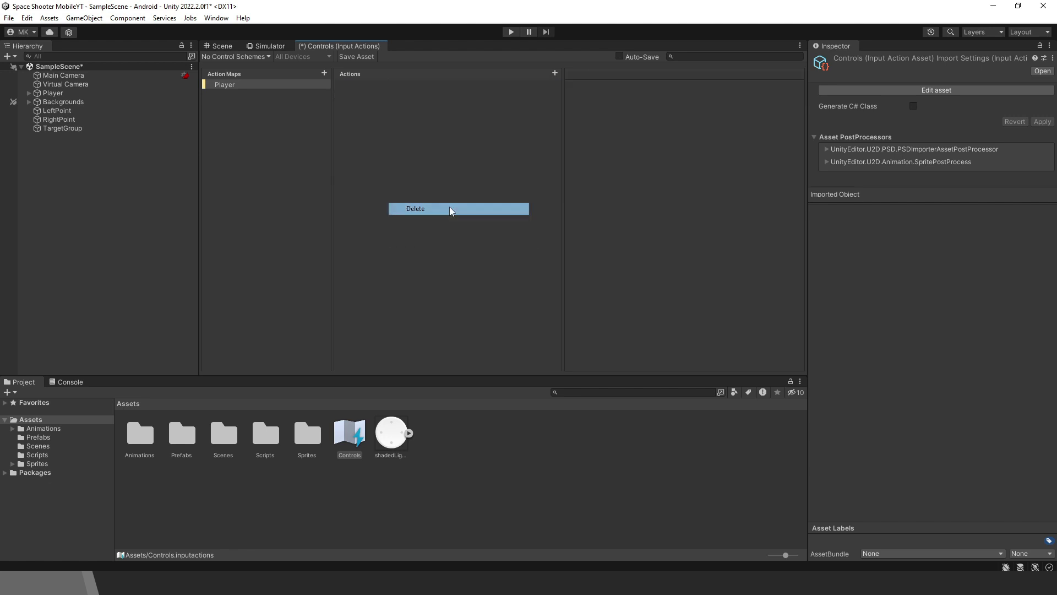
Add an action named Move to the Player action map
click(555, 73)
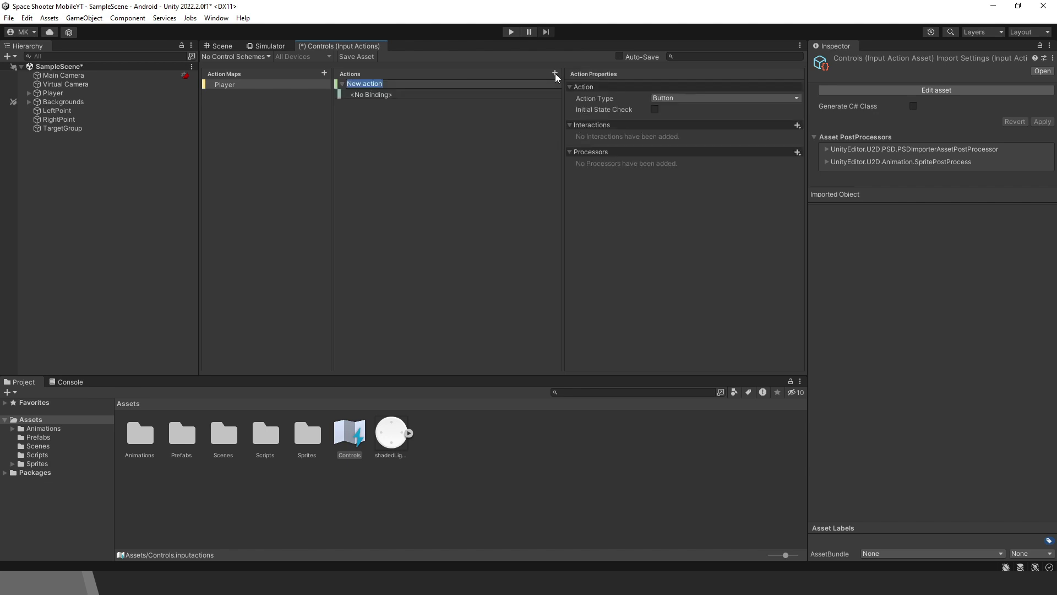
text(Move)
key(Return)
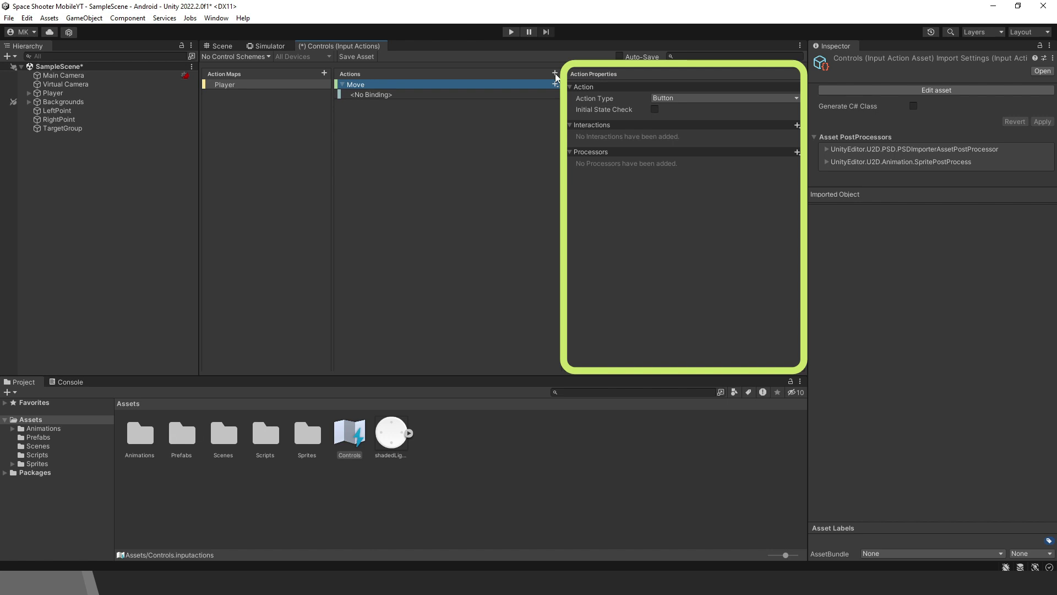
Set the Move action's type to Value and its control type to Vector 2
click(681, 102)
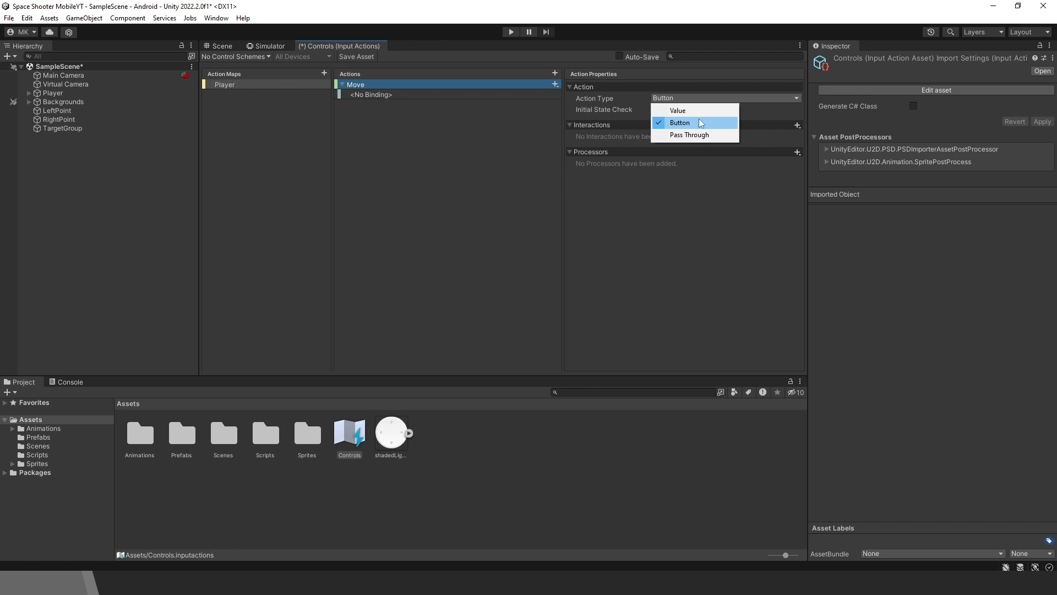
click(691, 111)
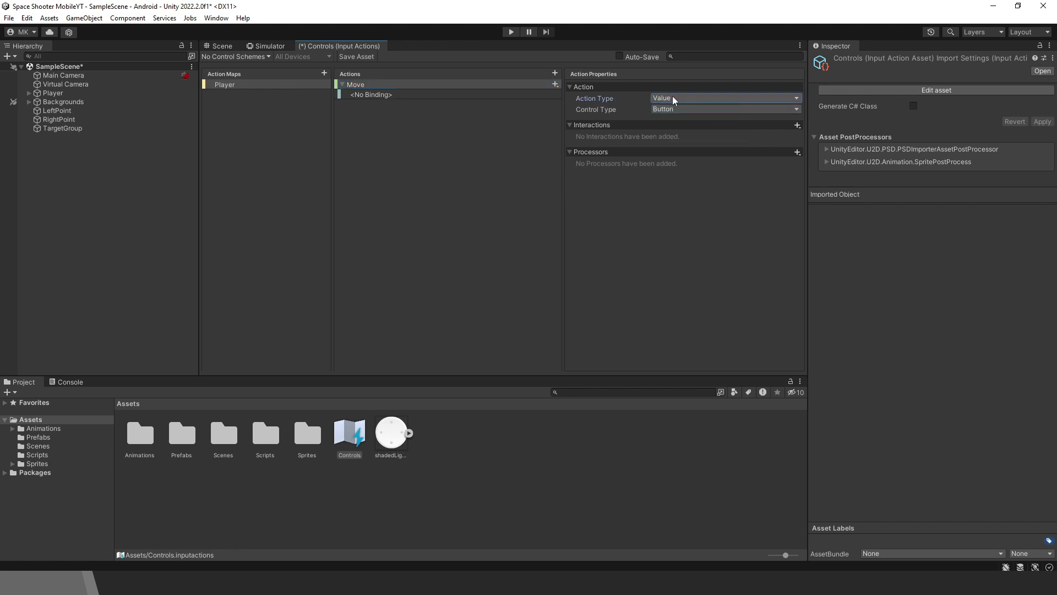
click(672, 108)
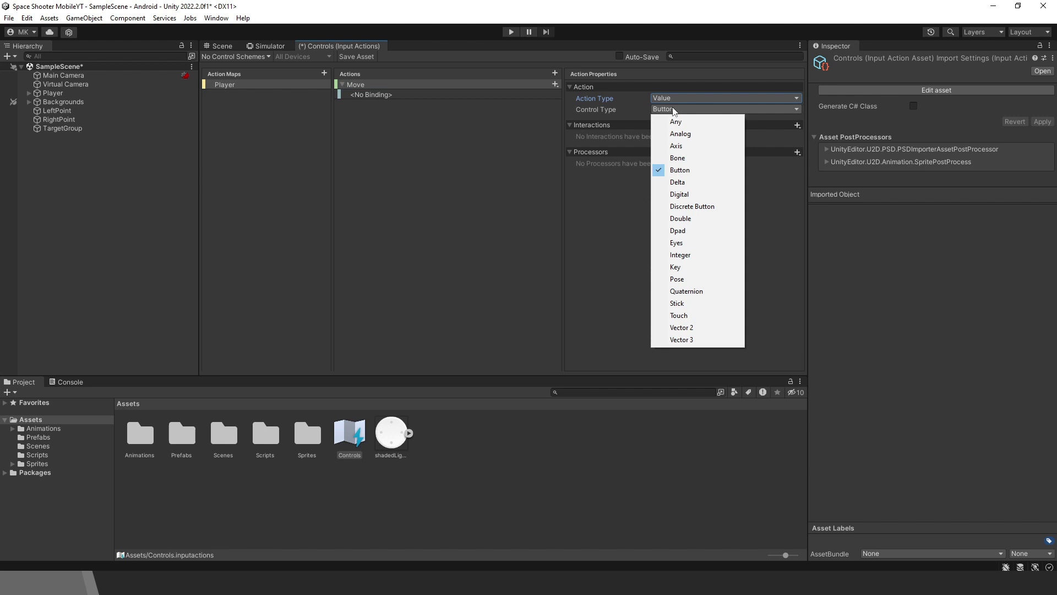
click(676, 122)
click(671, 110)
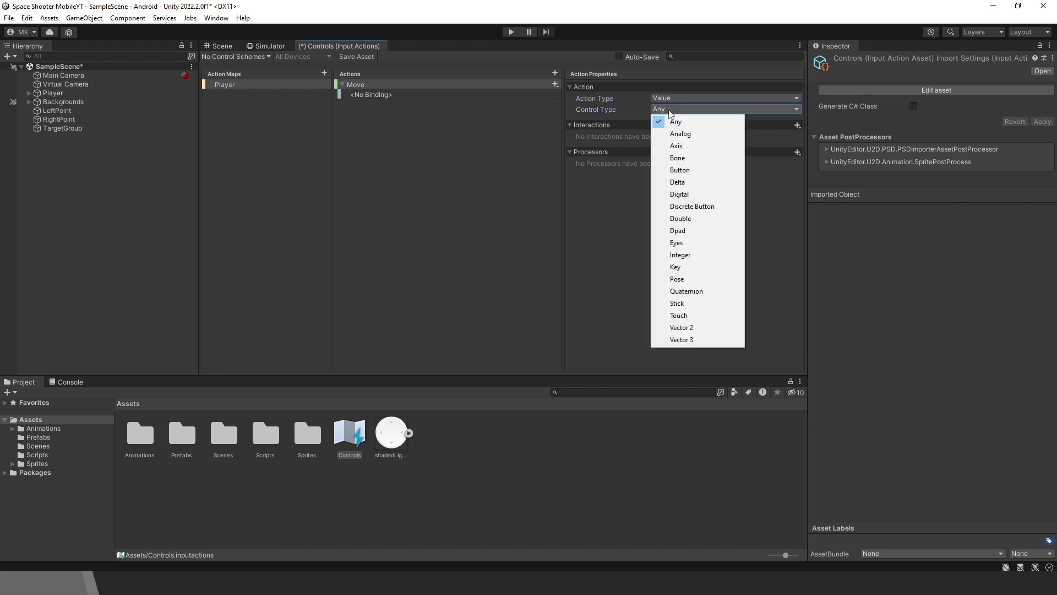
click(707, 330)
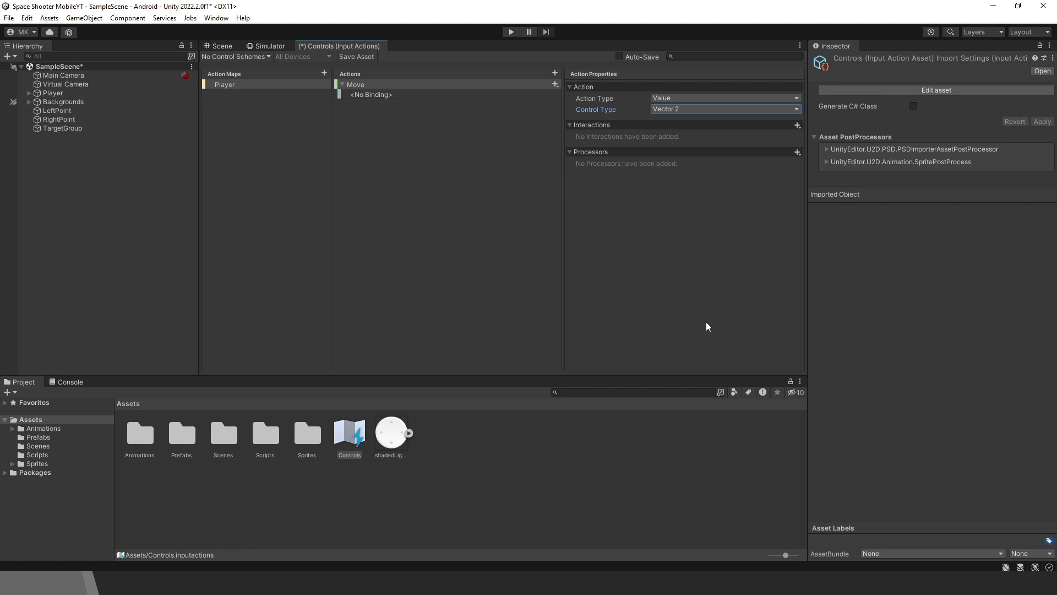
Bind the Move action to the gamepad's Left Stick and save the Controls asset
click(453, 95)
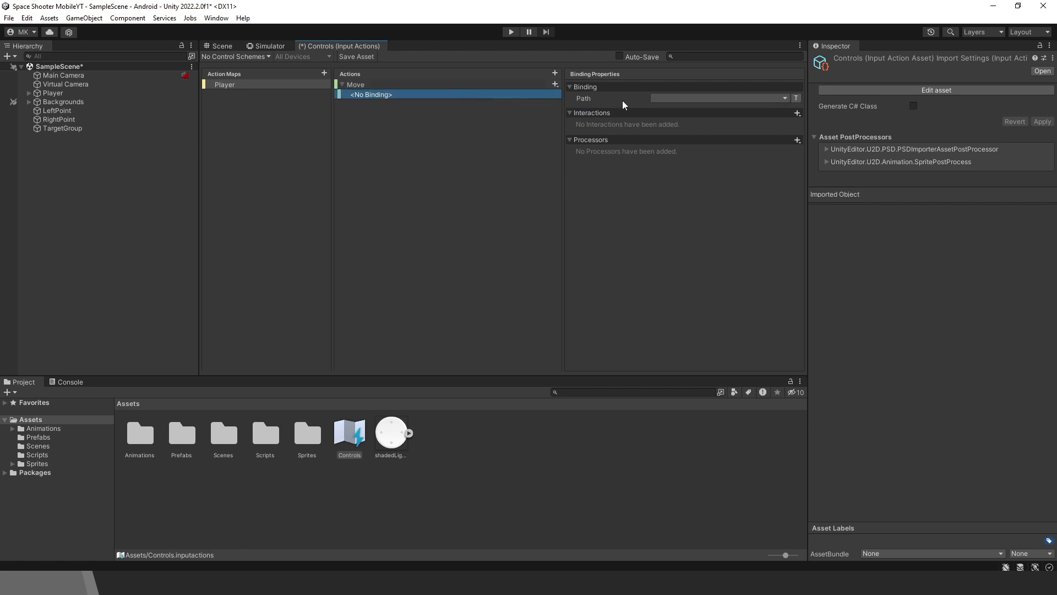
click(675, 99)
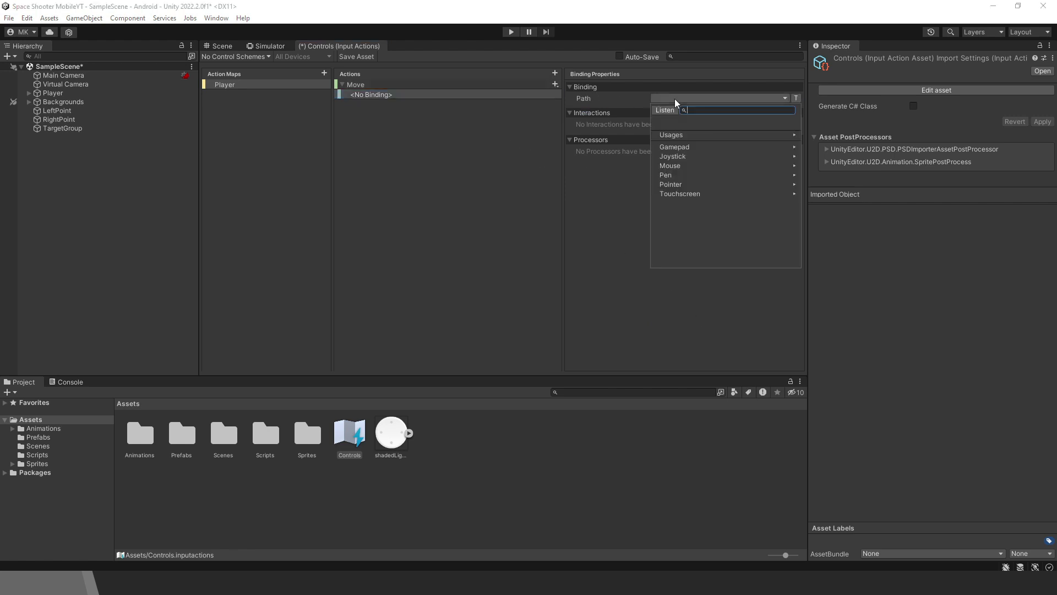
click(734, 147)
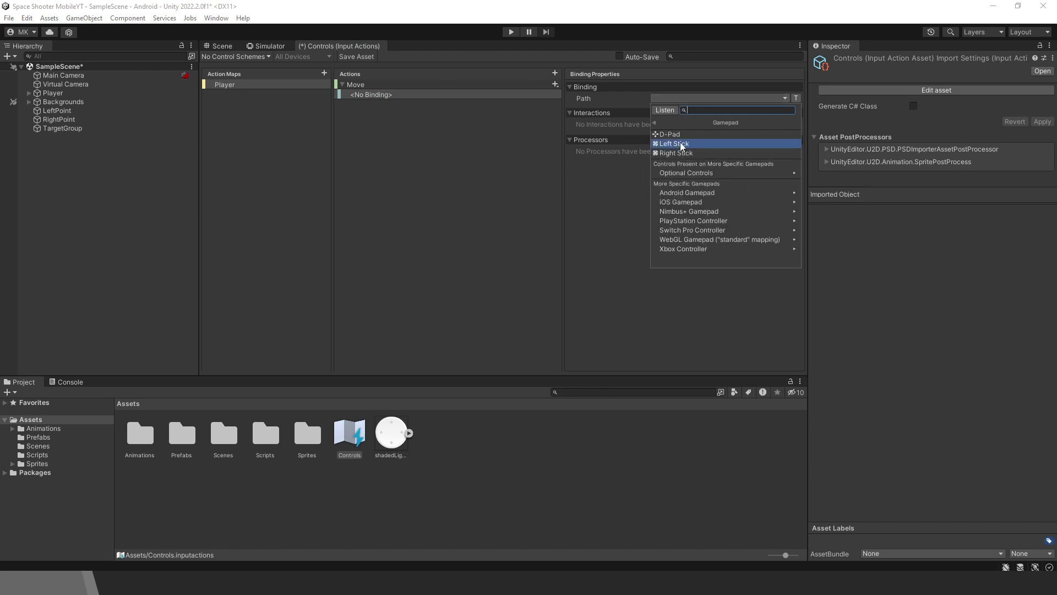
click(691, 144)
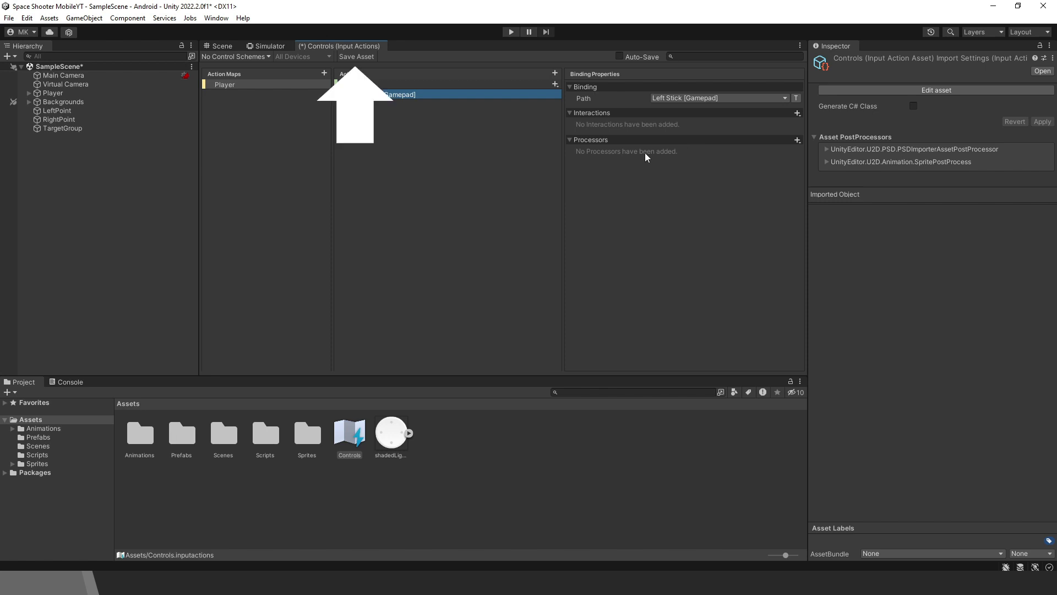
click(359, 58)
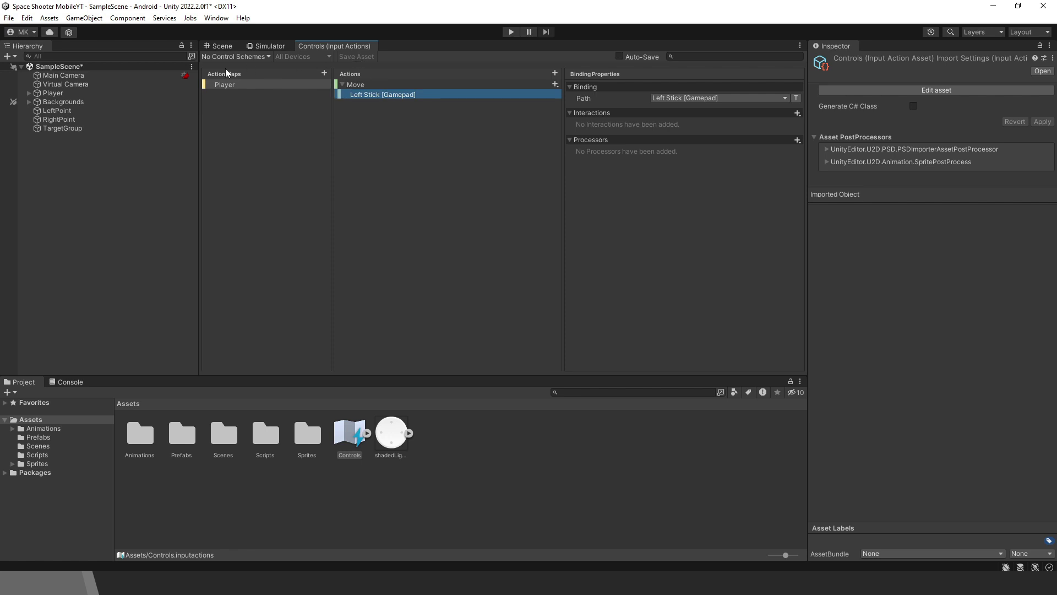
Add a Player Input component to the Player object in the scene
click(122, 94)
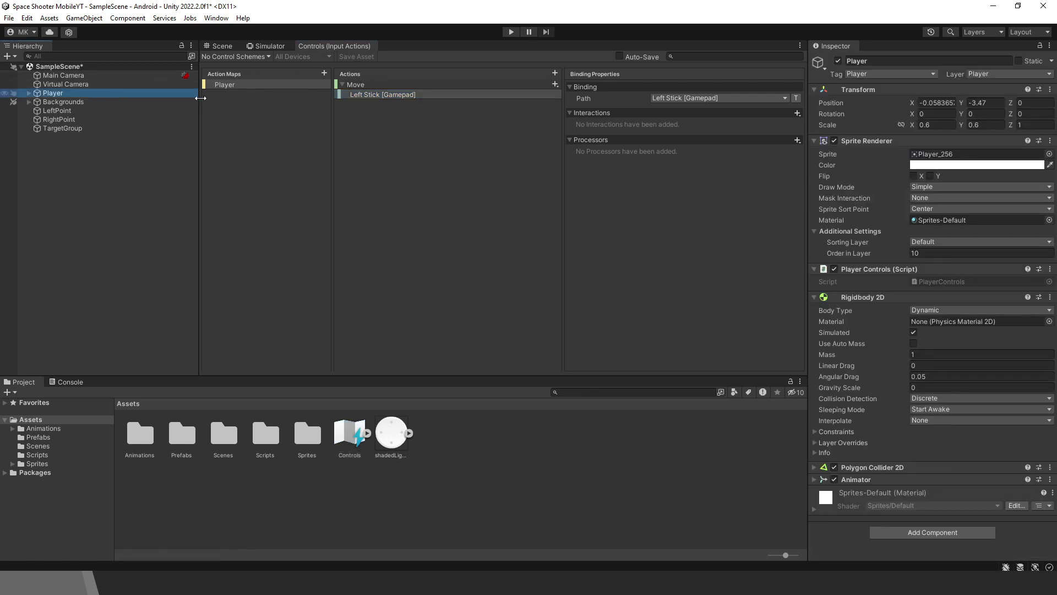
click(943, 532)
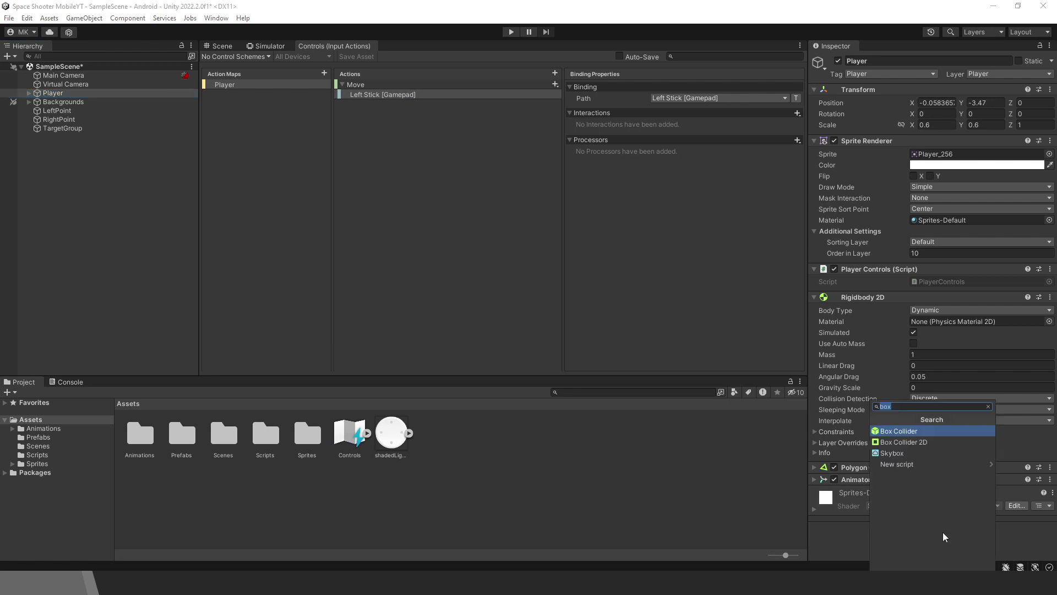
text(playerin)
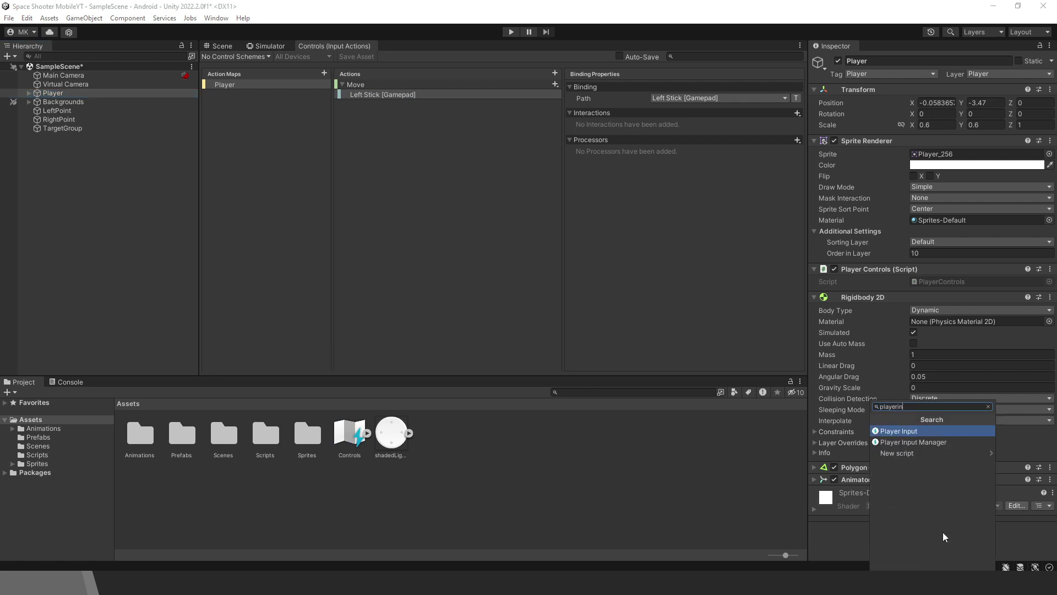
key(Return)
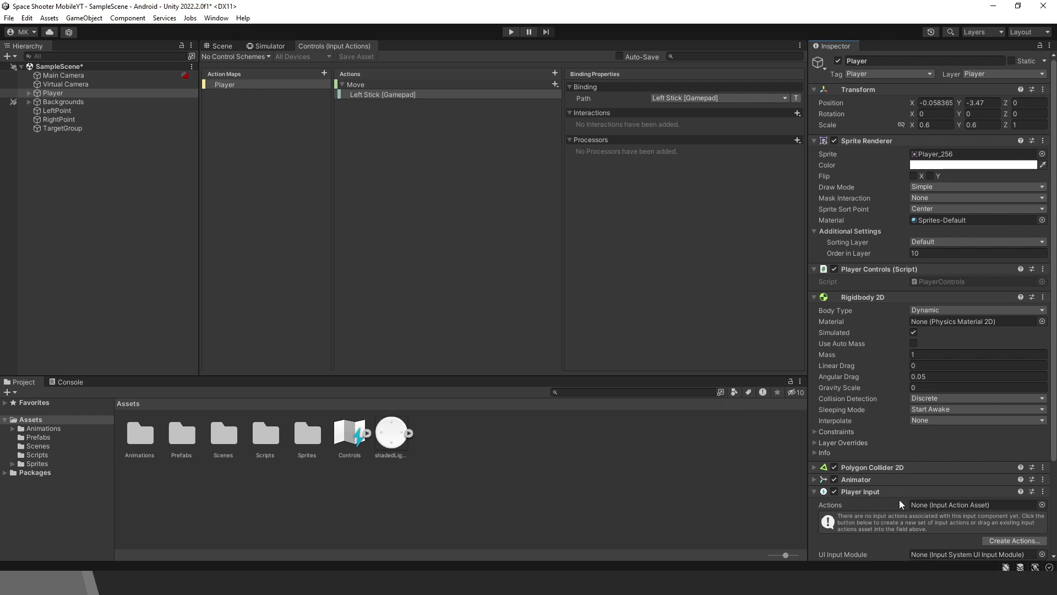
Place the Player Input component directly below the Player Controls script and assign the Controls asset as its Actions
drag(900, 340, 910, 295)
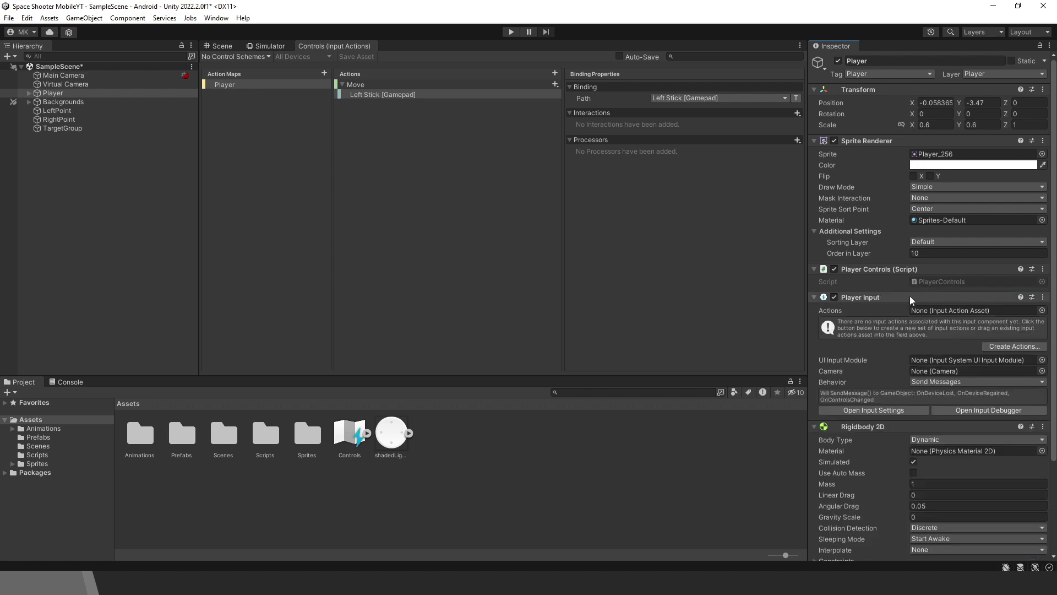
drag(350, 435, 983, 311)
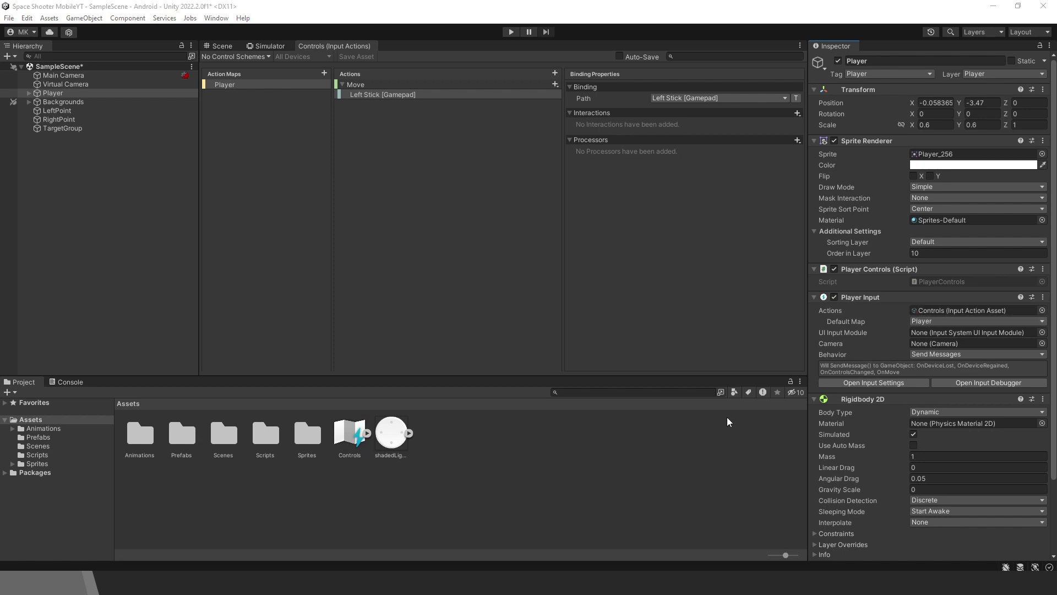
Create a UI Image in the scene on a new canvas and name it LeftStick
right_click(58, 148)
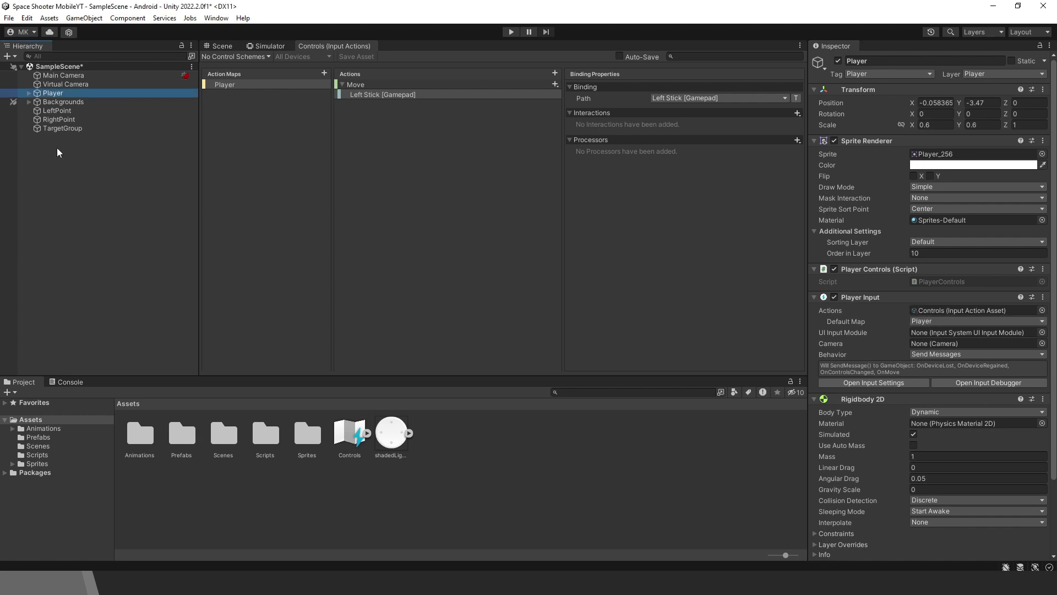
mouse_move(168, 365)
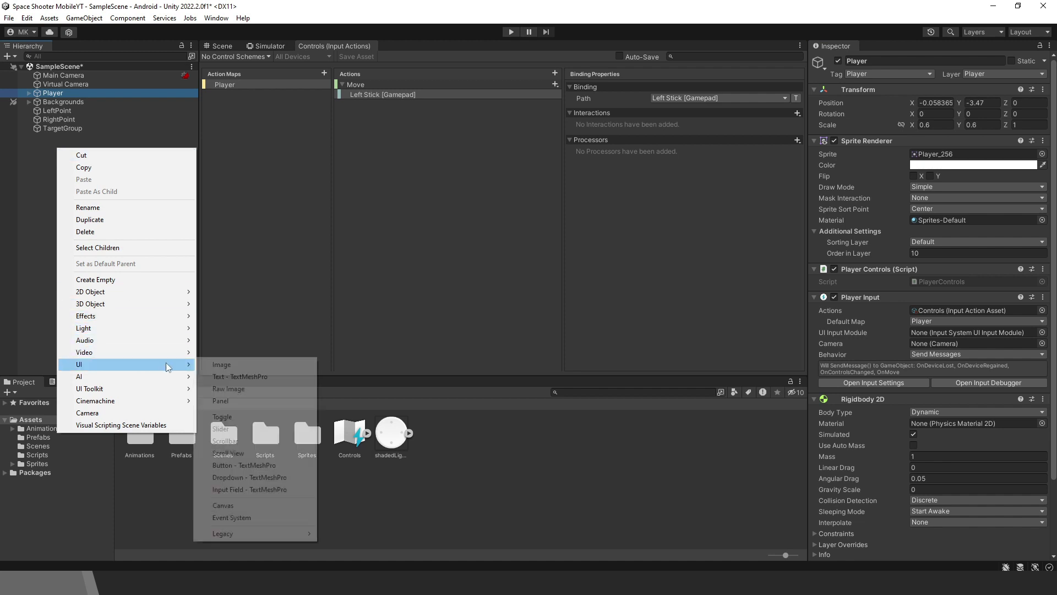
click(244, 365)
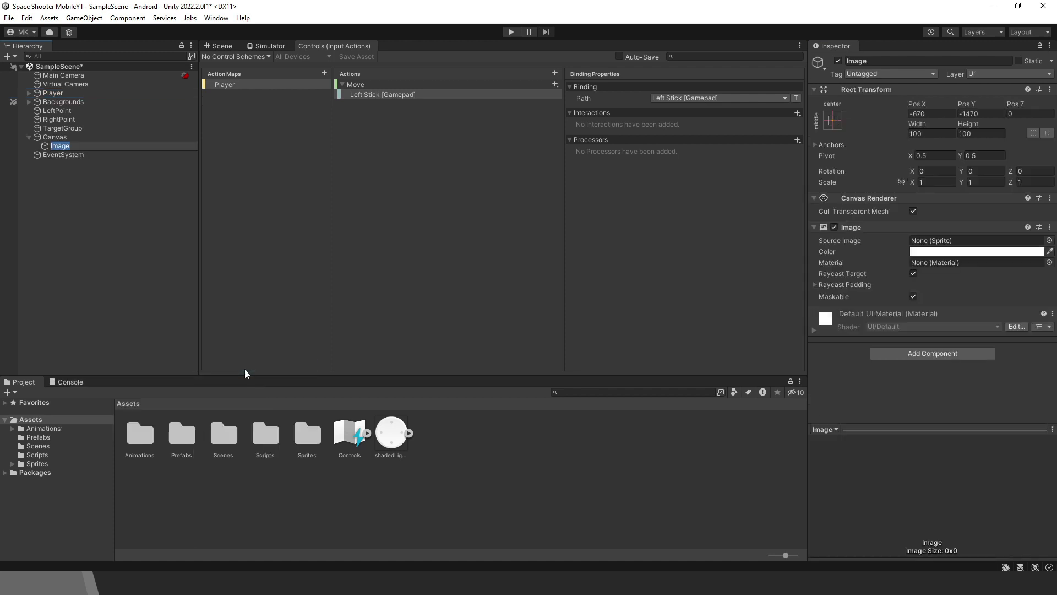
text(LeftStick)
key(Return)
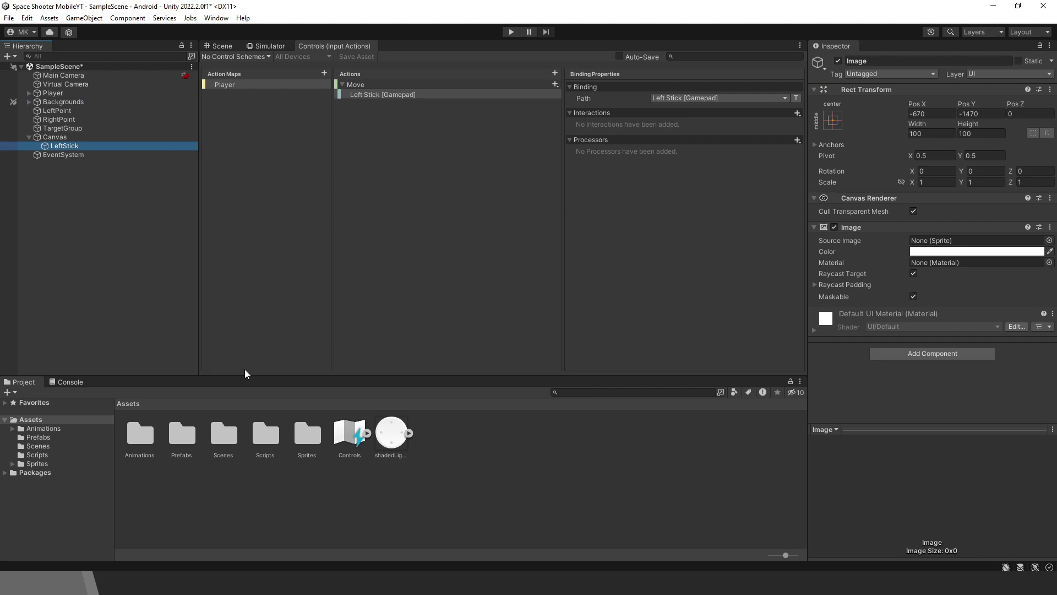
Anchor LeftStick to the canvas's bottom-left corner, including pivot and position, and move it to about X 448, Y 361
click(211, 48)
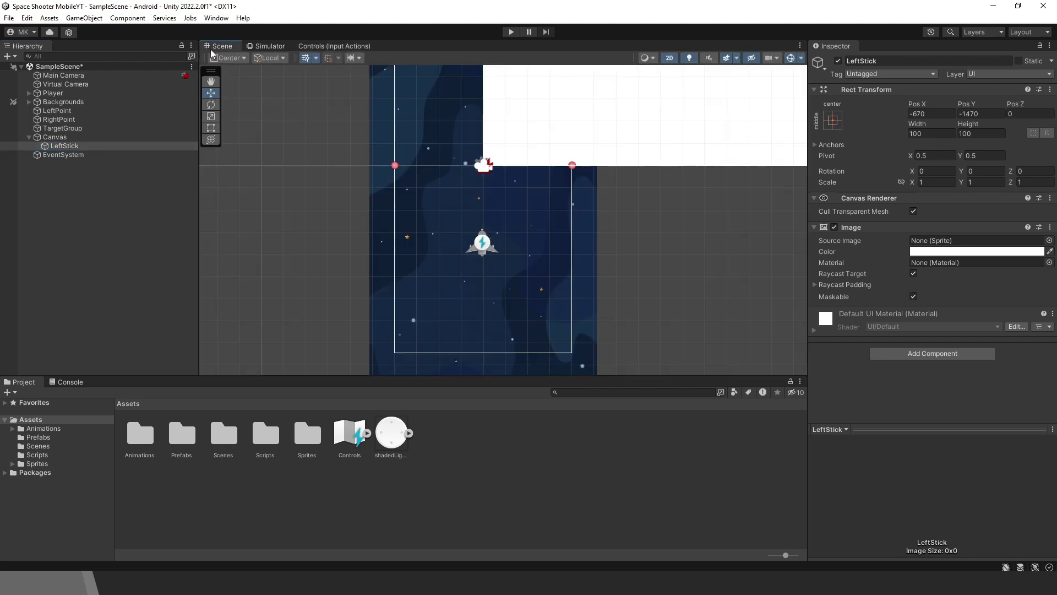
double_click(85, 140)
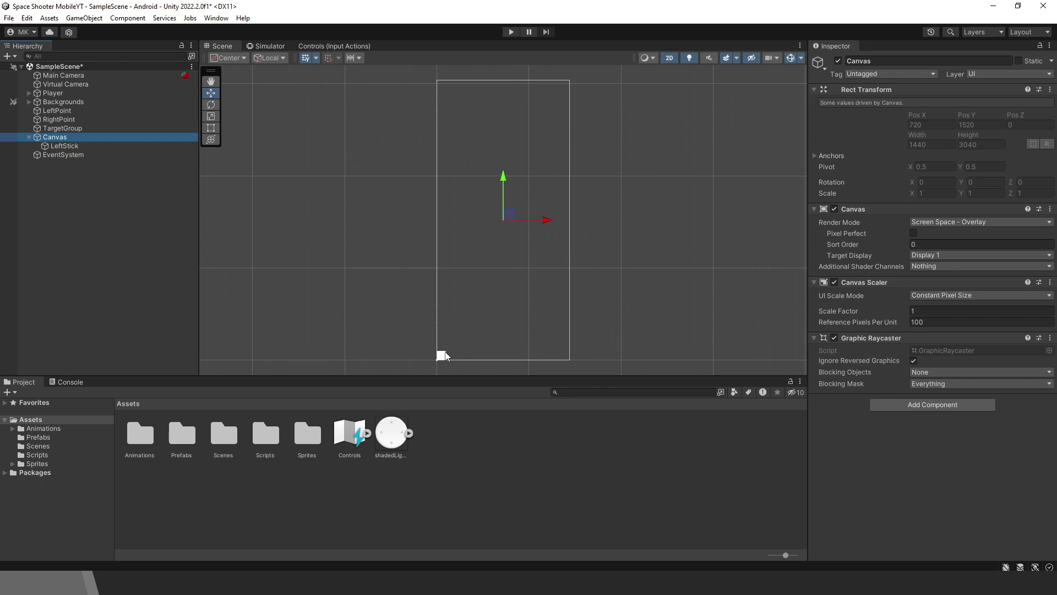
click(442, 355)
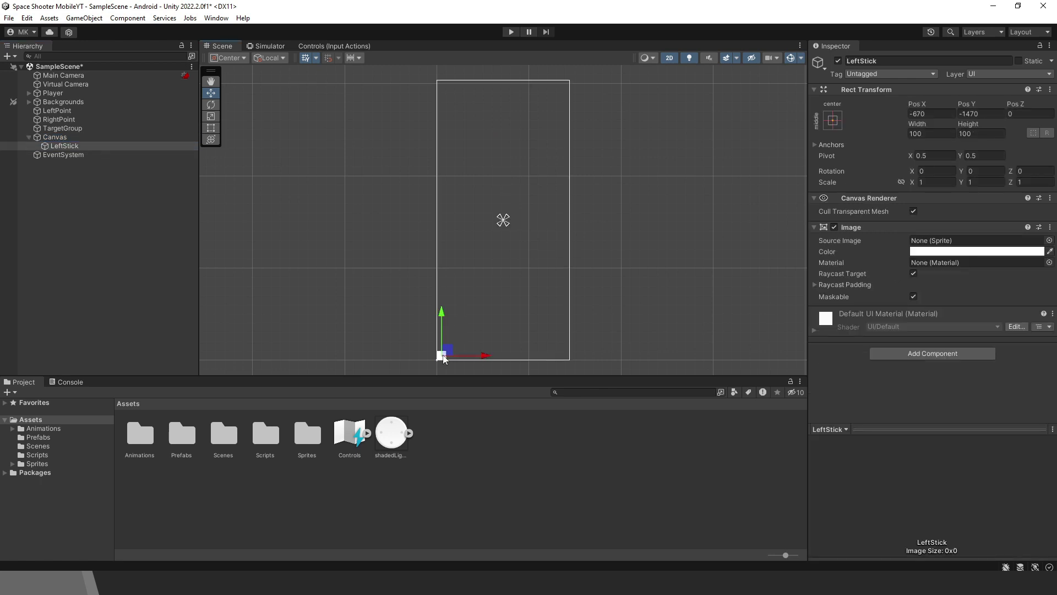
scroll(500, 260, up, 5)
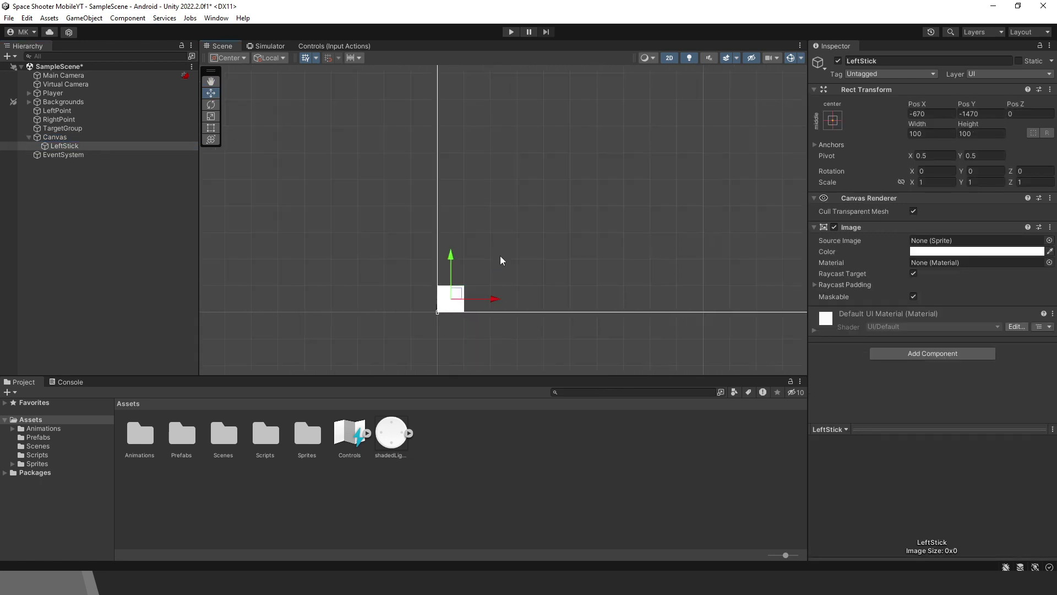
click(834, 121)
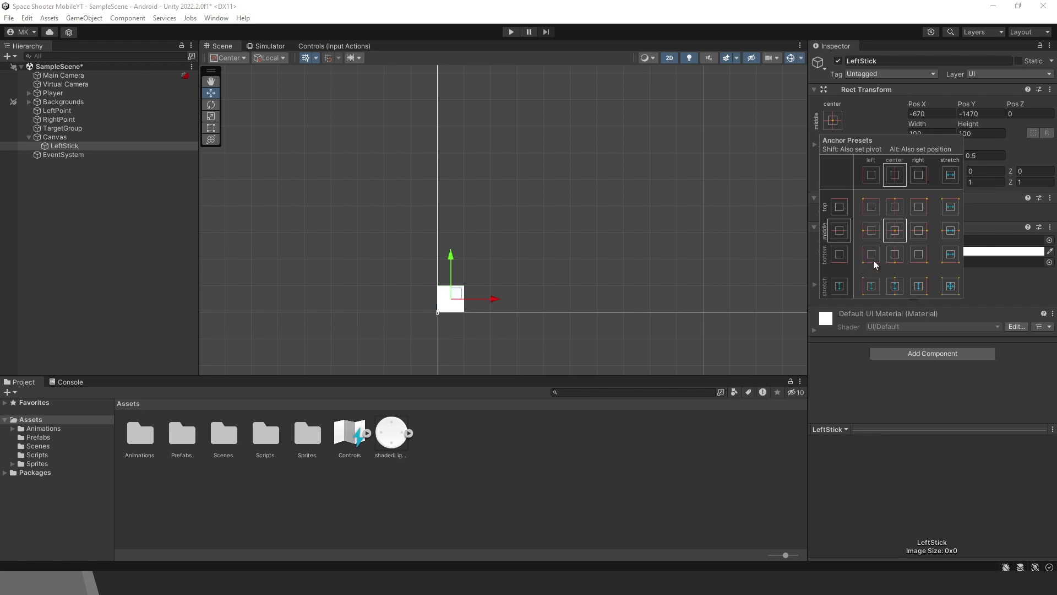
key(shift+alt)
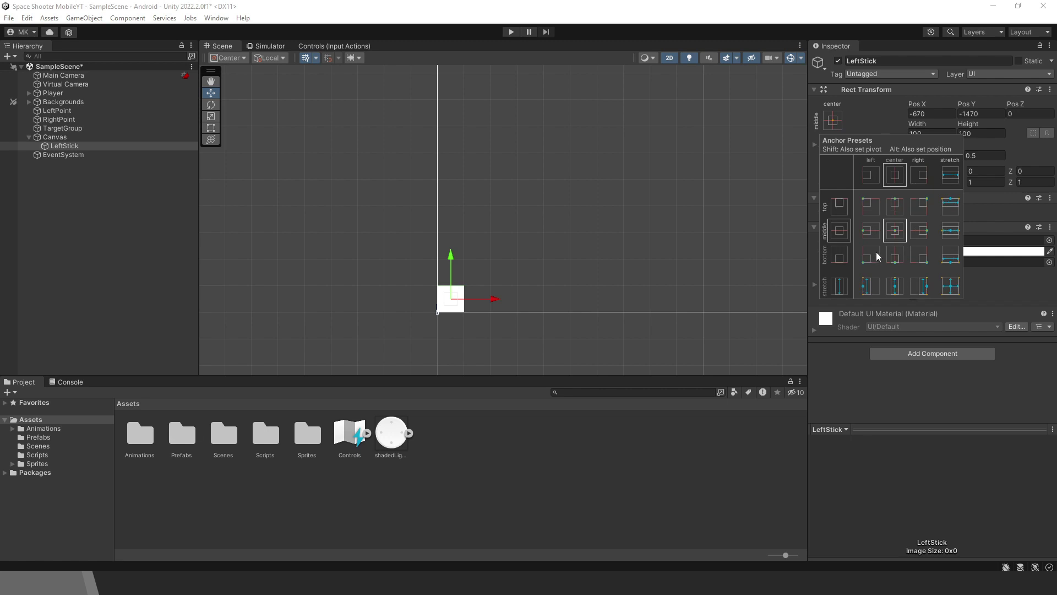
alt+shift+click(873, 255)
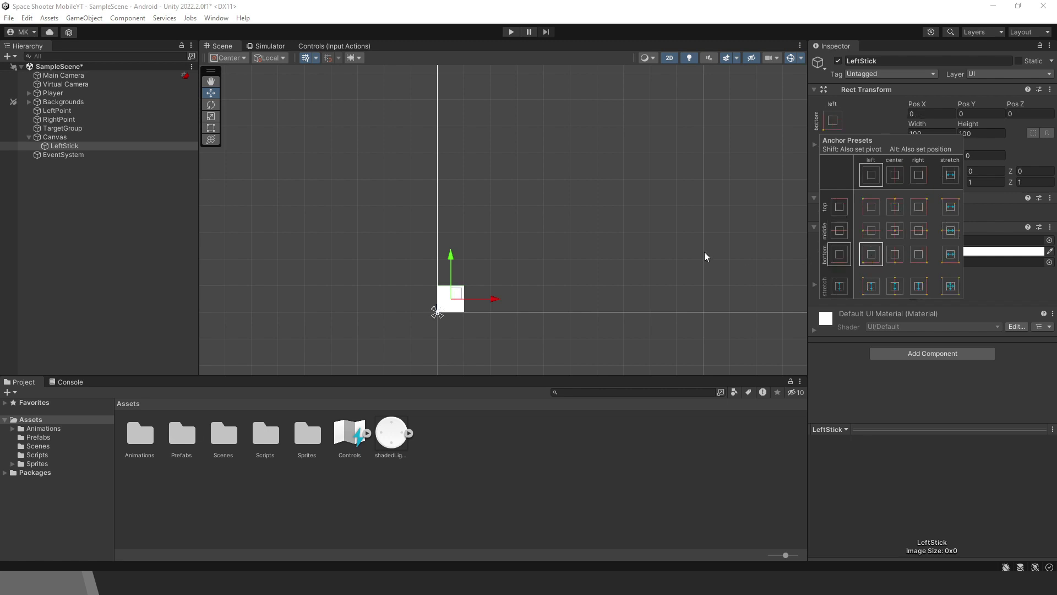
click(460, 293)
drag(460, 293, 577, 199)
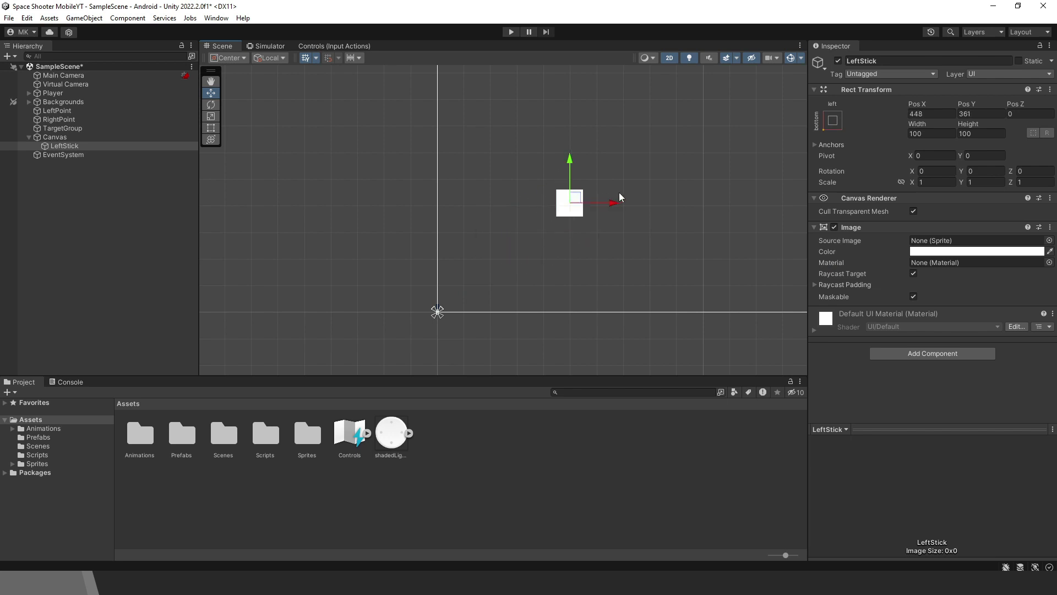
Add an On-Screen Stick component to LeftStick and set its control path to Left Stick [Gamepad]
scroll(617, 192, up, 1)
click(885, 353)
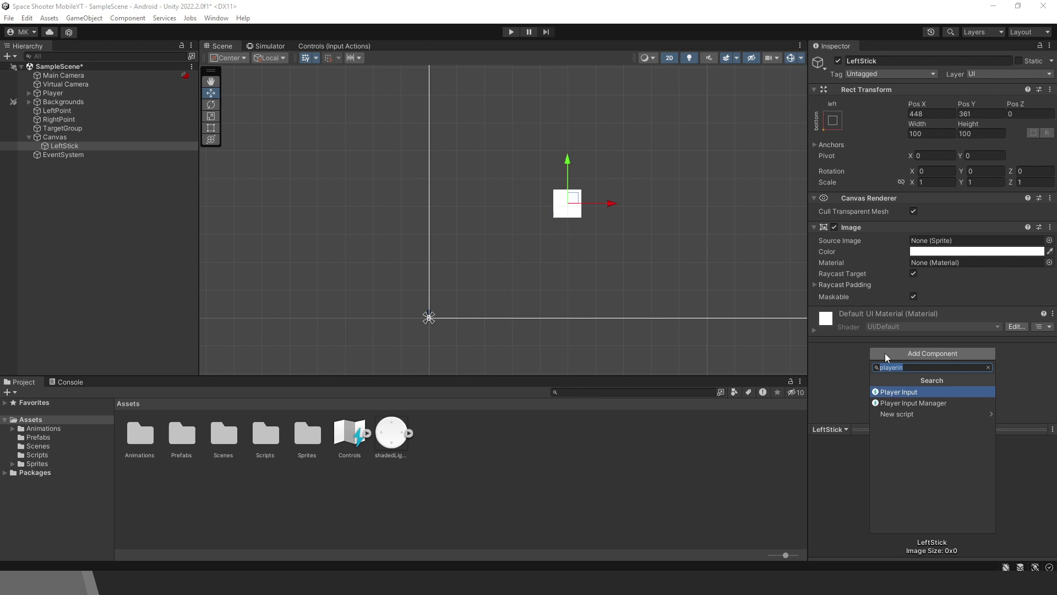
text(on)
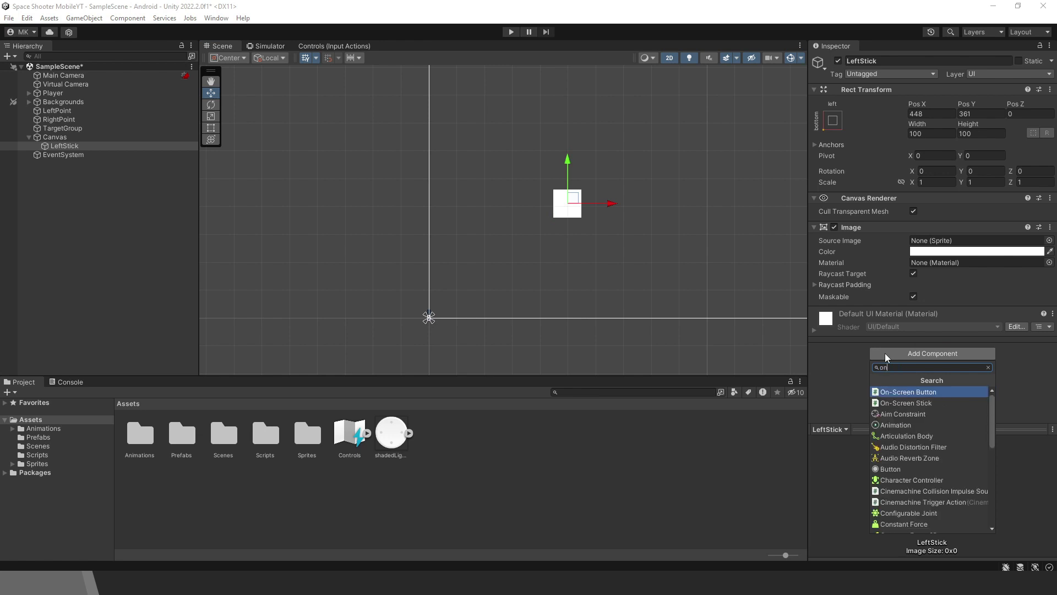
click(937, 405)
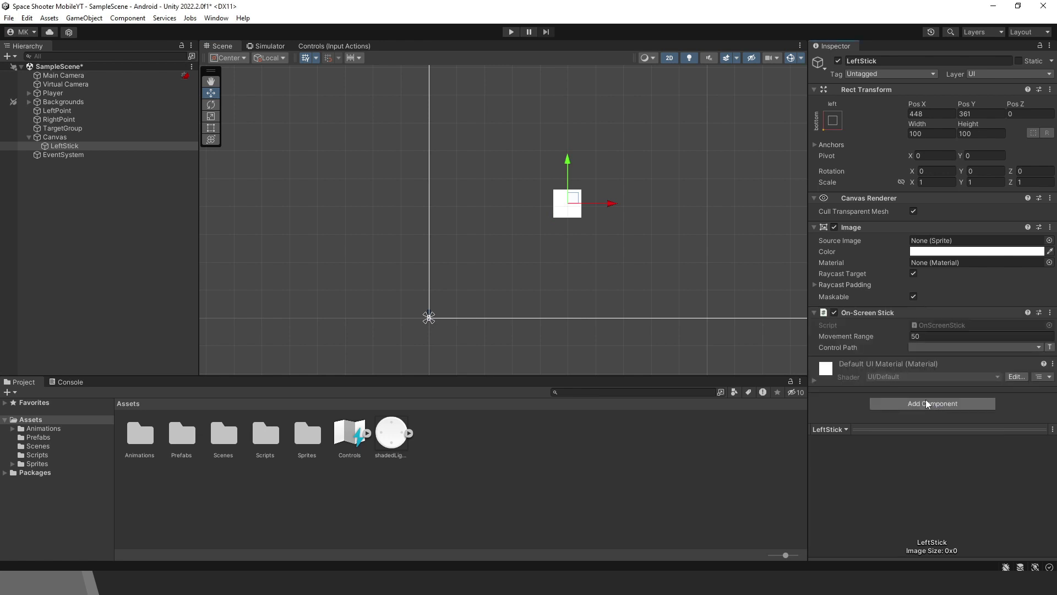
click(965, 346)
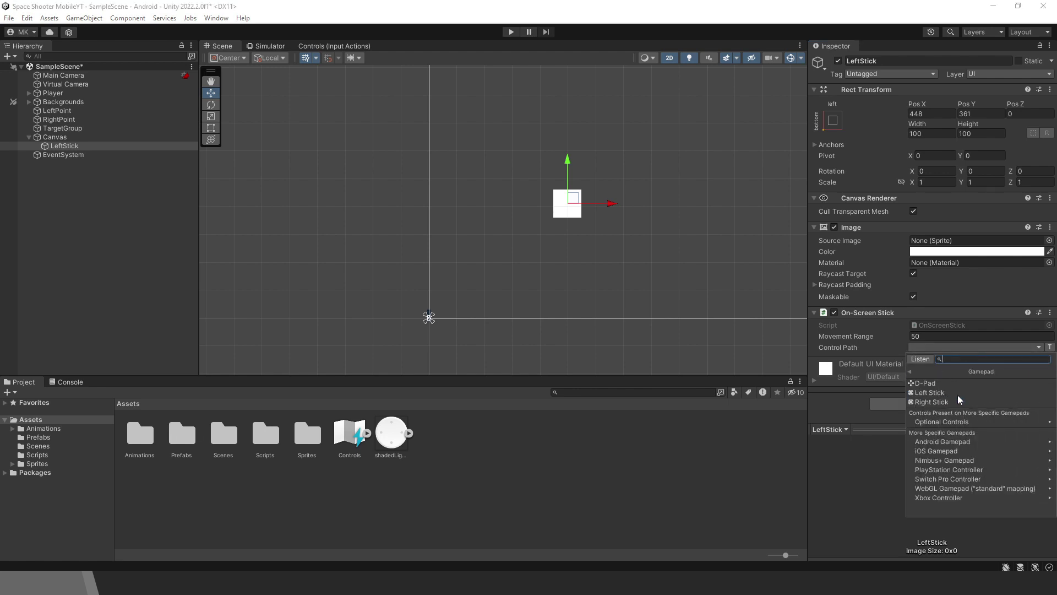
click(943, 393)
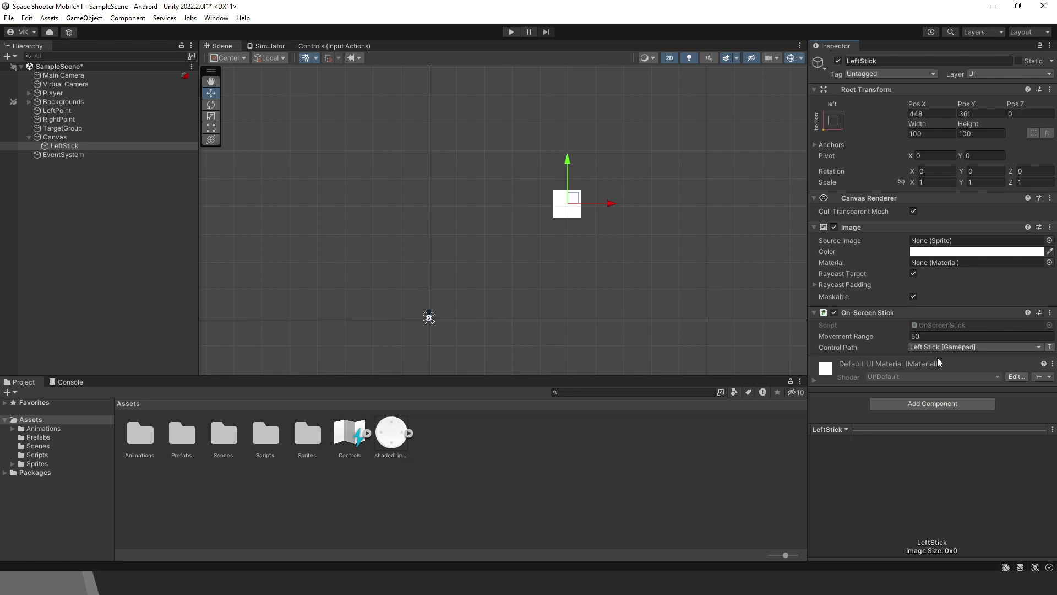
Run the game in the simulator, try out the square on-screen stick, and stop Play mode
key(ctrl+p)
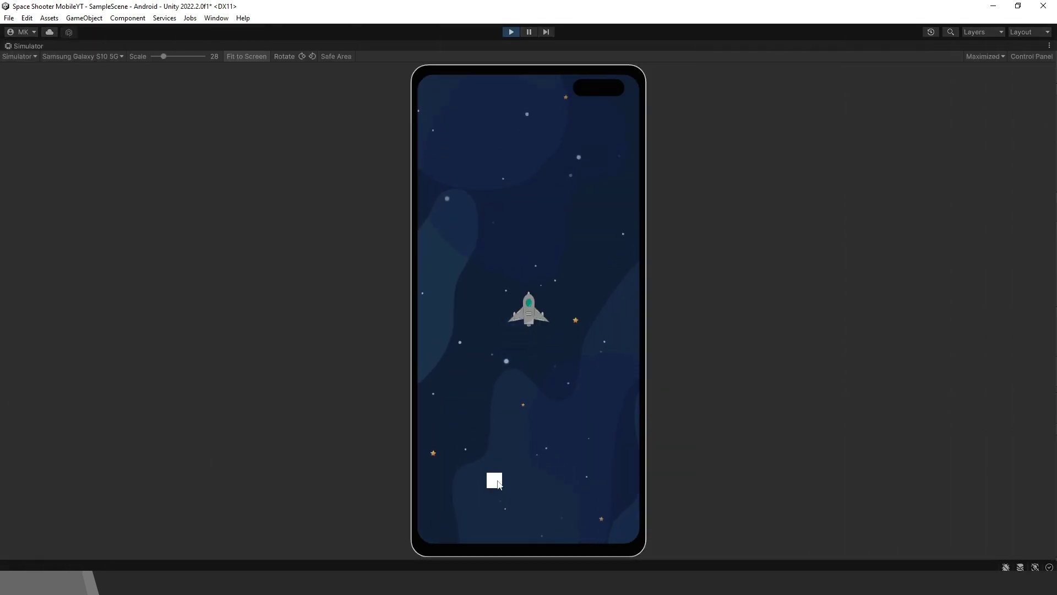
drag(472, 500, 496, 484)
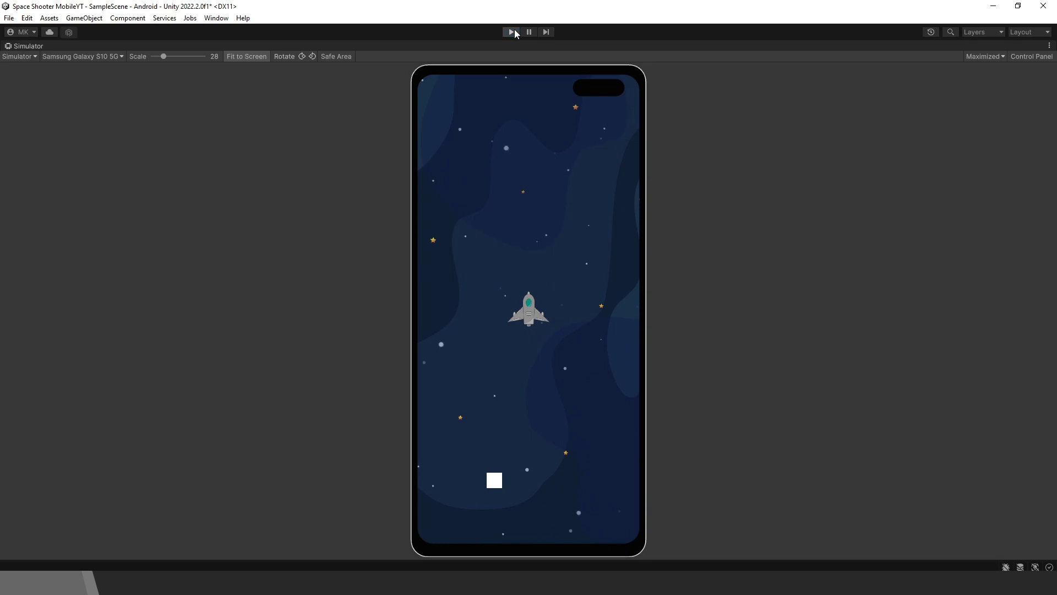
click(511, 31)
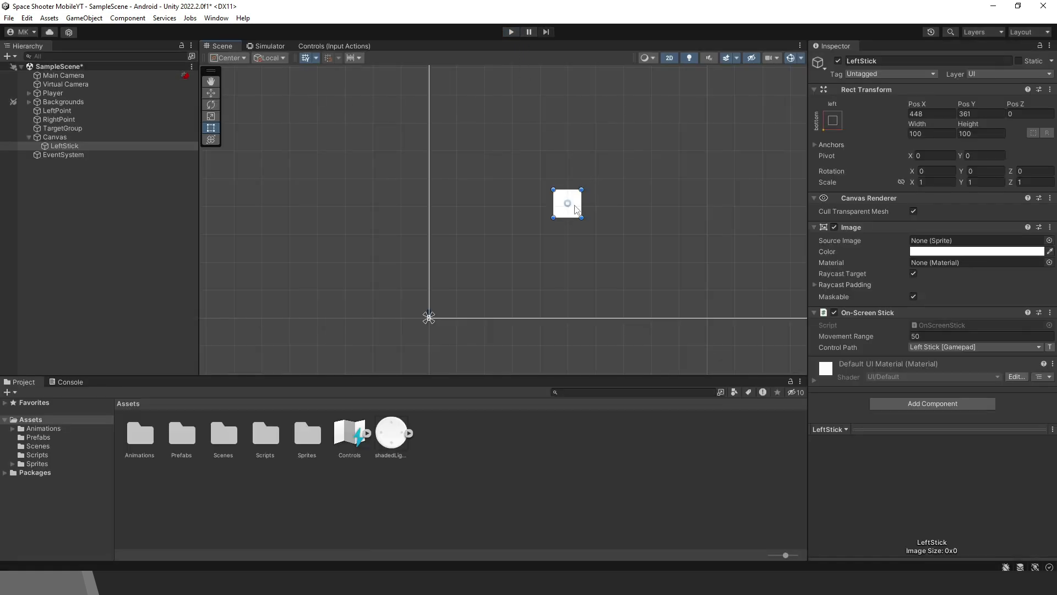
Move LeftStick to about X 262, Y 207 and assign the shadedLight01 sprite as its source image
key(w)
drag(580, 203, 527, 245)
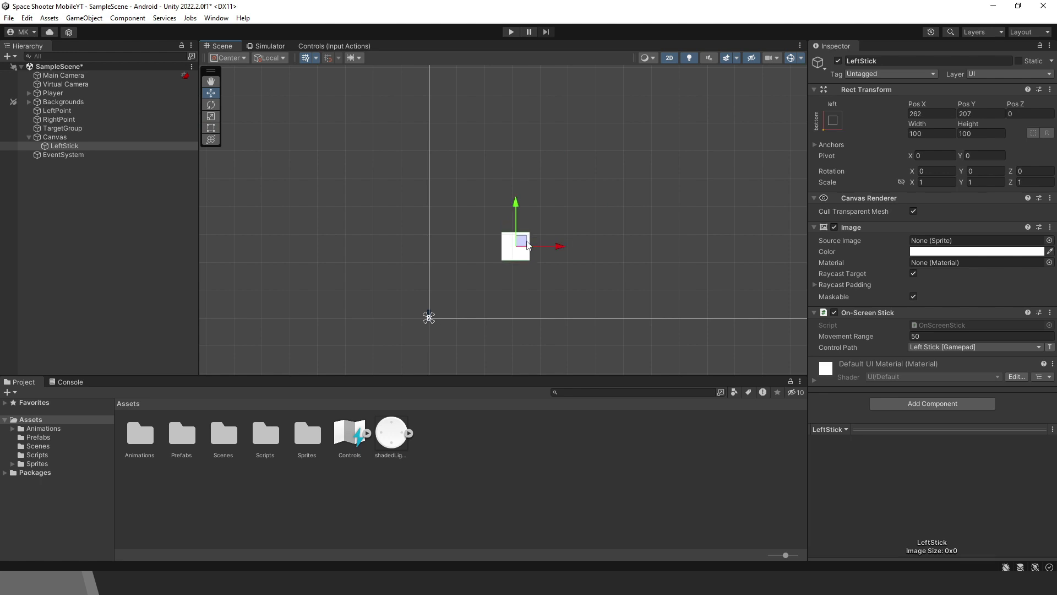
drag(391, 432, 934, 244)
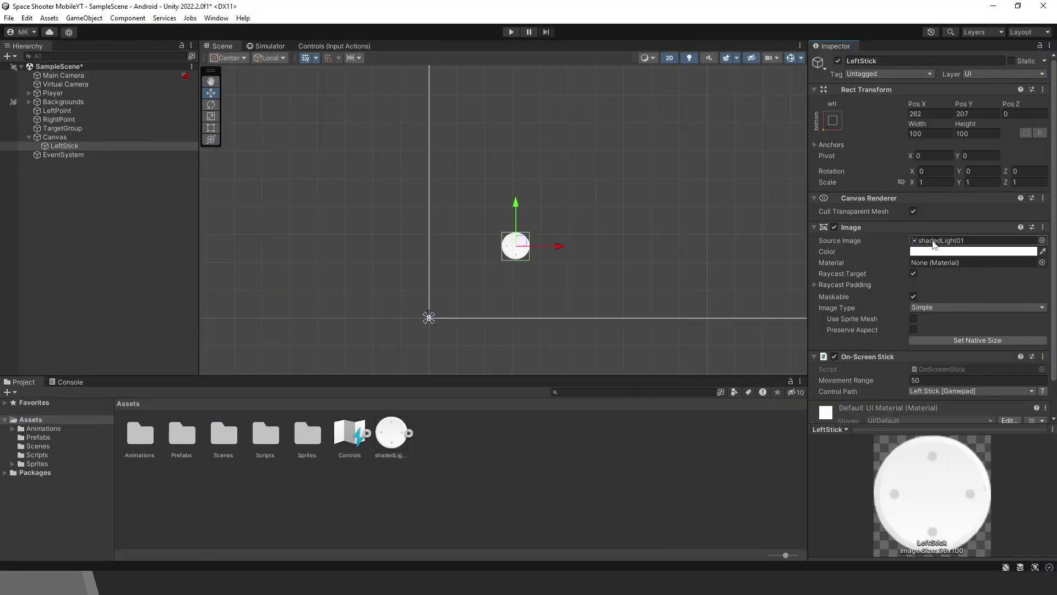
Set LeftStick's X and Y scale to 2 and its On-Screen Stick movement range to 100
text(2)
click(978, 184)
text(2)
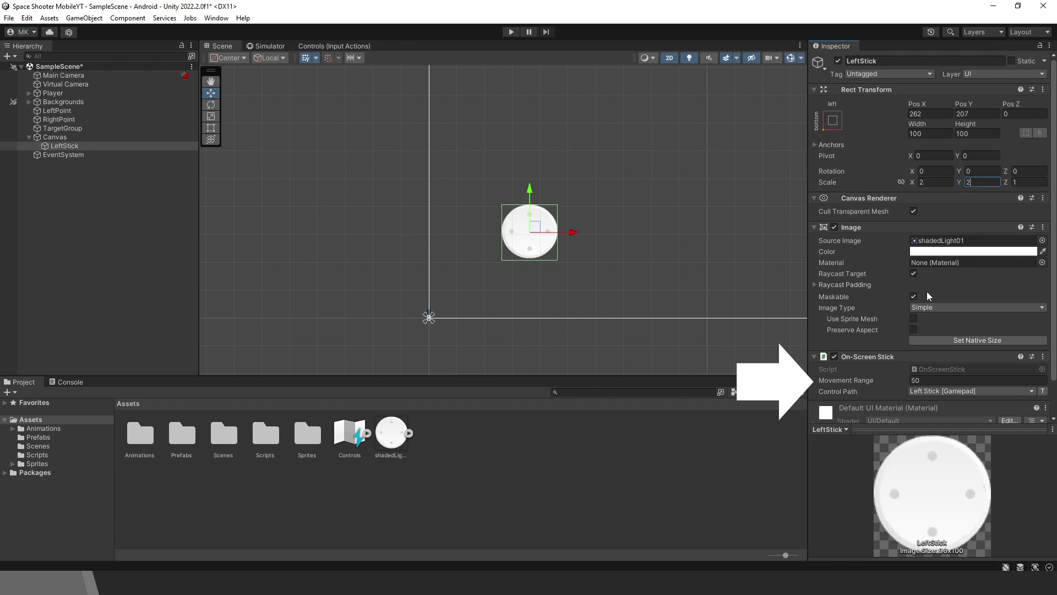
click(930, 380)
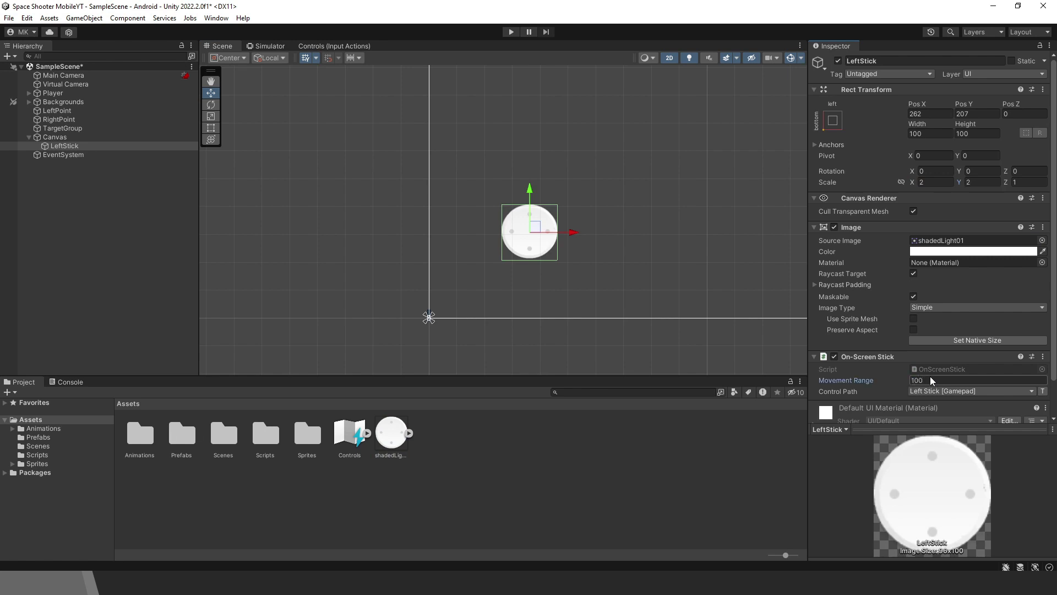
Play-test the enlarged round stick with its wider movement range, ending Play mode when done
key(ctrl+p)
drag(421, 497, 468, 507)
key(ctrl+p)
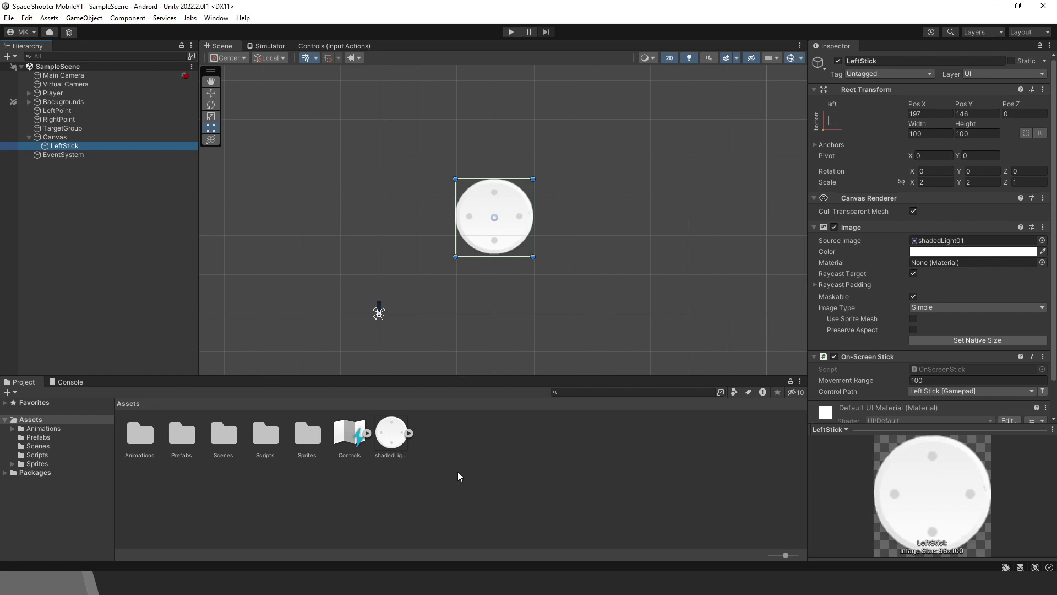
Set the Canvas Scaler to Scale With Screen Size, with reference resolution 1080 x 1920 and match 0.5
click(79, 136)
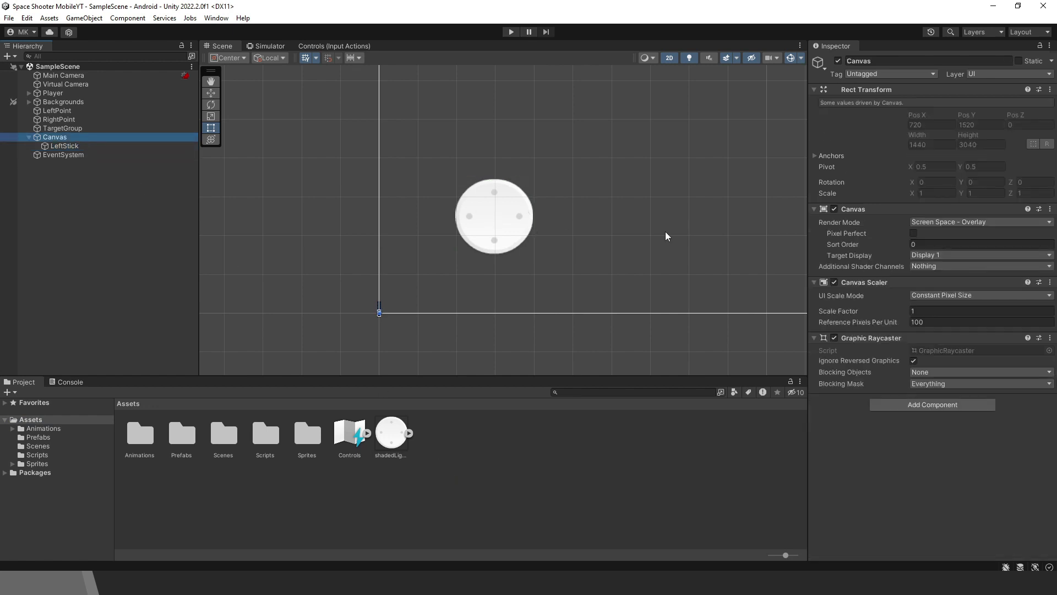
click(952, 294)
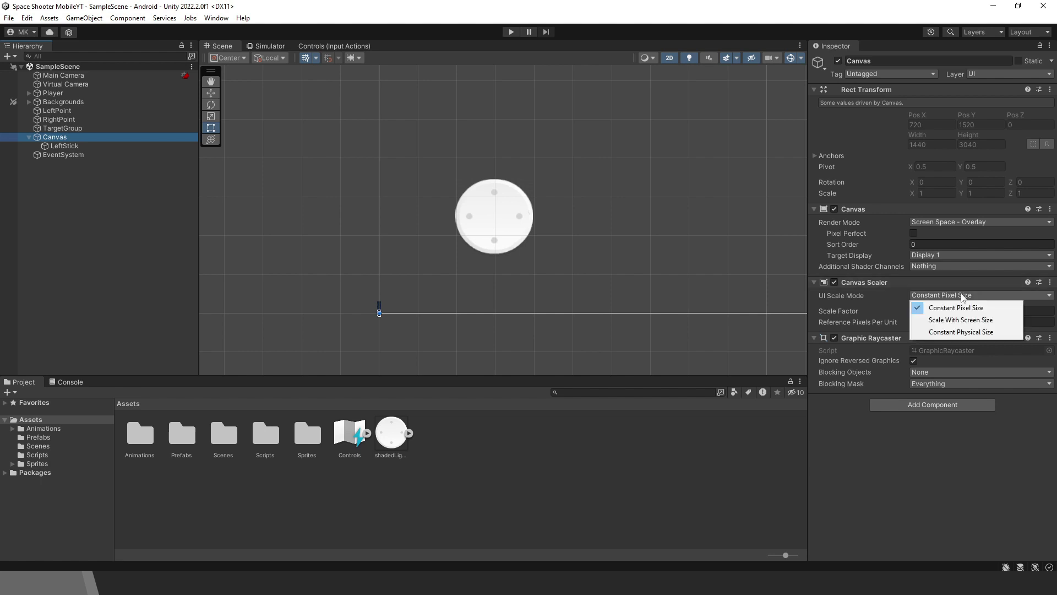
click(975, 320)
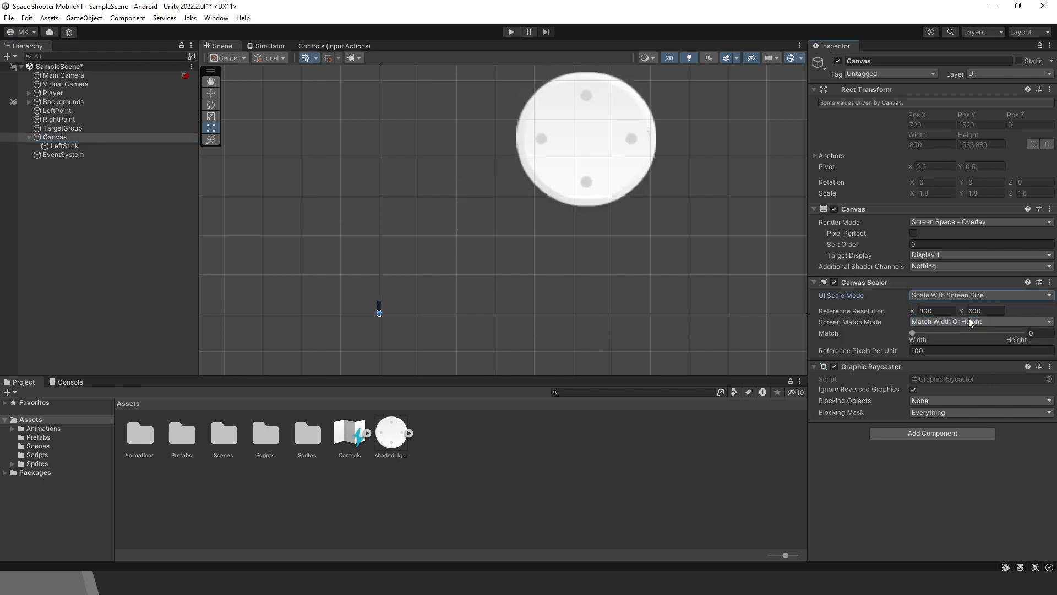
click(945, 311)
text(1080)
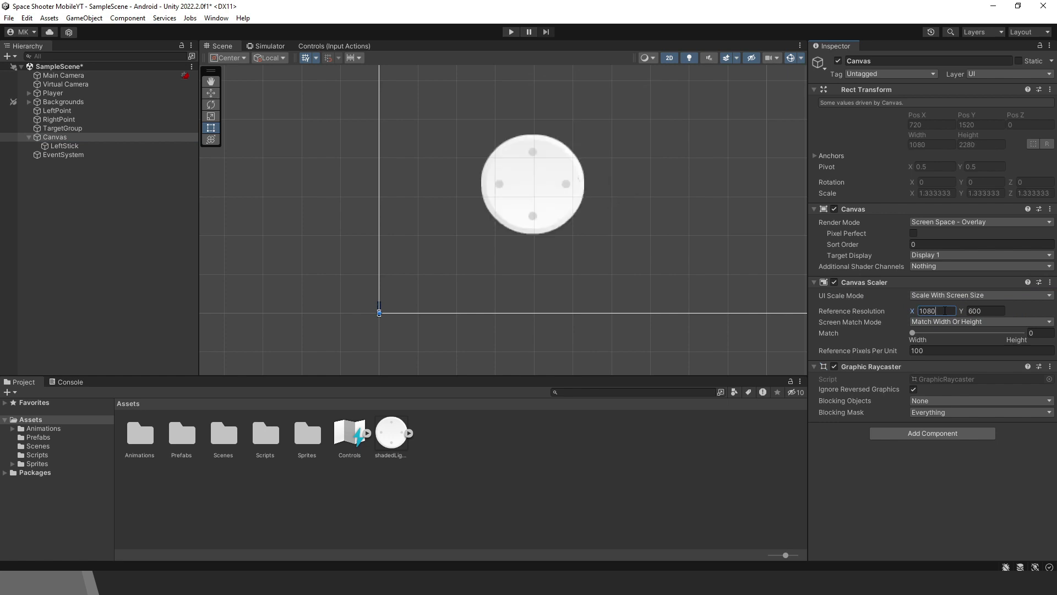
key(Tab)
text(1920)
click(1035, 333)
text(0.5)
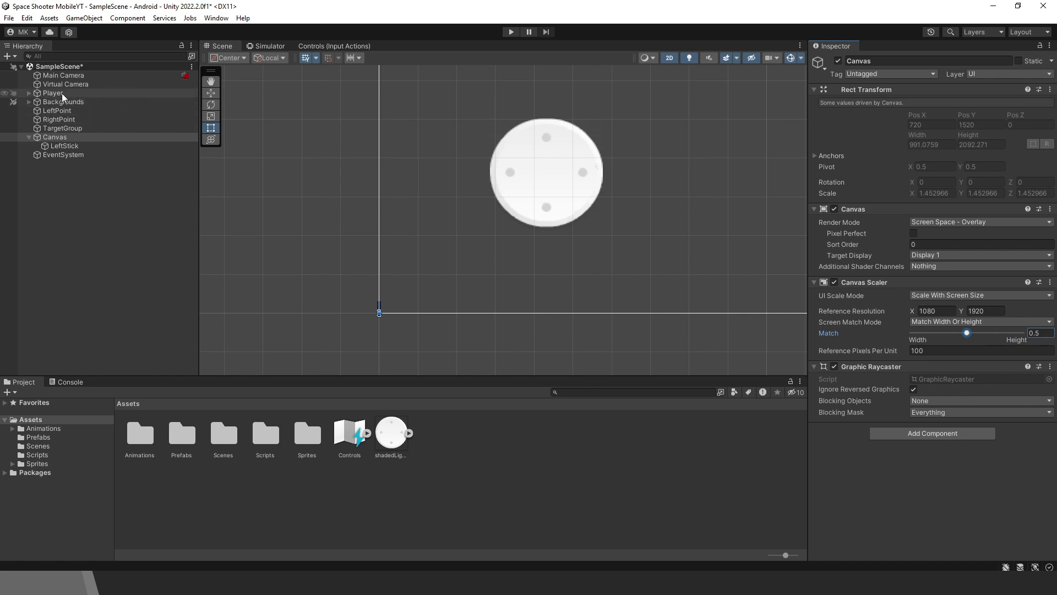
Open the Player's PlayerControls script, declare a serialized private InputActionReference named moveActionToUse below maxUp, and save it
click(97, 93)
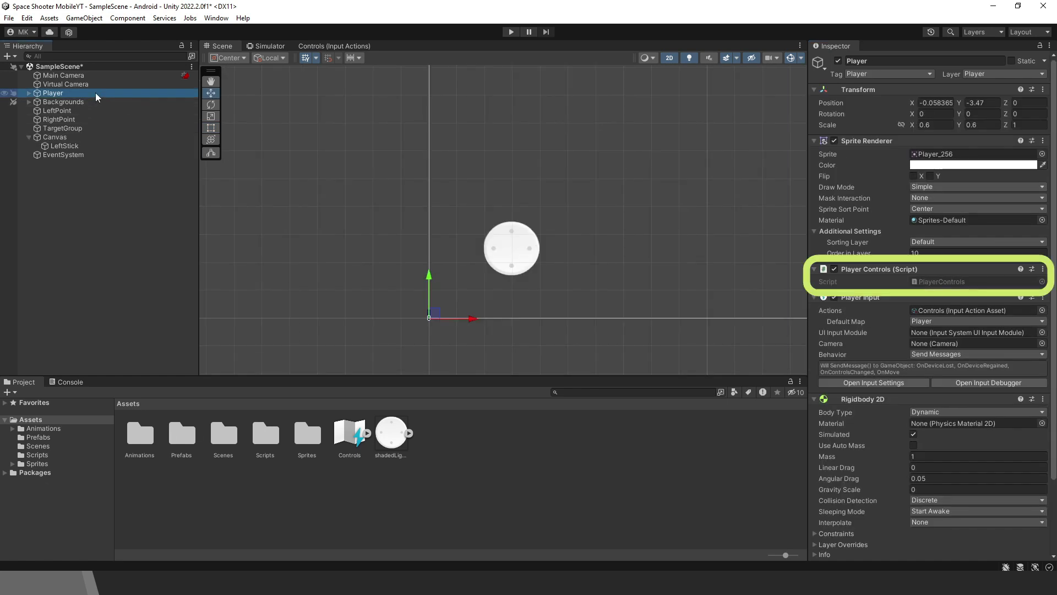
double_click(988, 283)
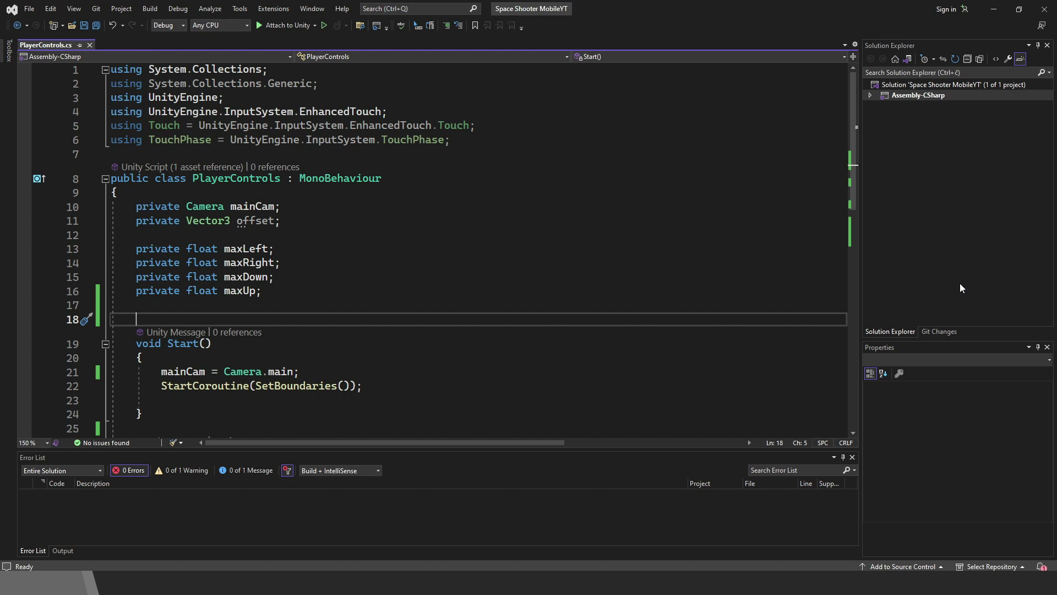
text([SerializeField] priva)
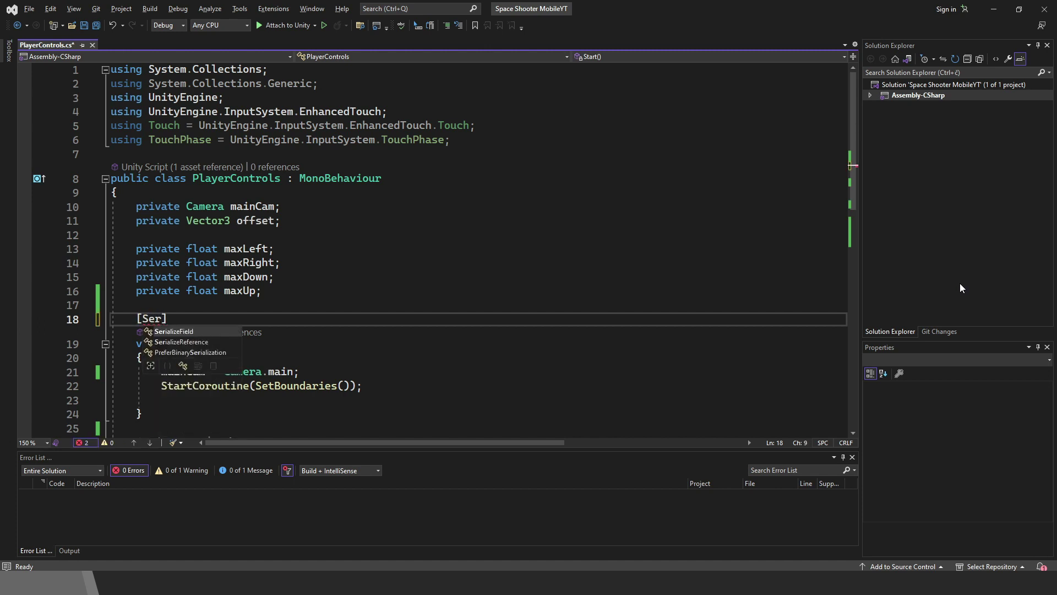
text(te Inpu)
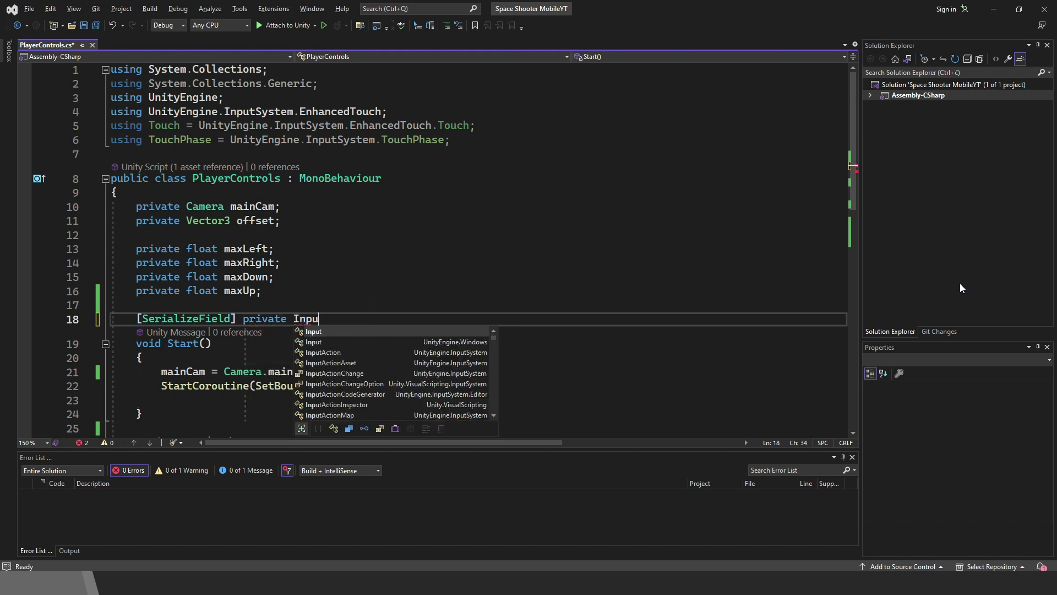
text(tActionR)
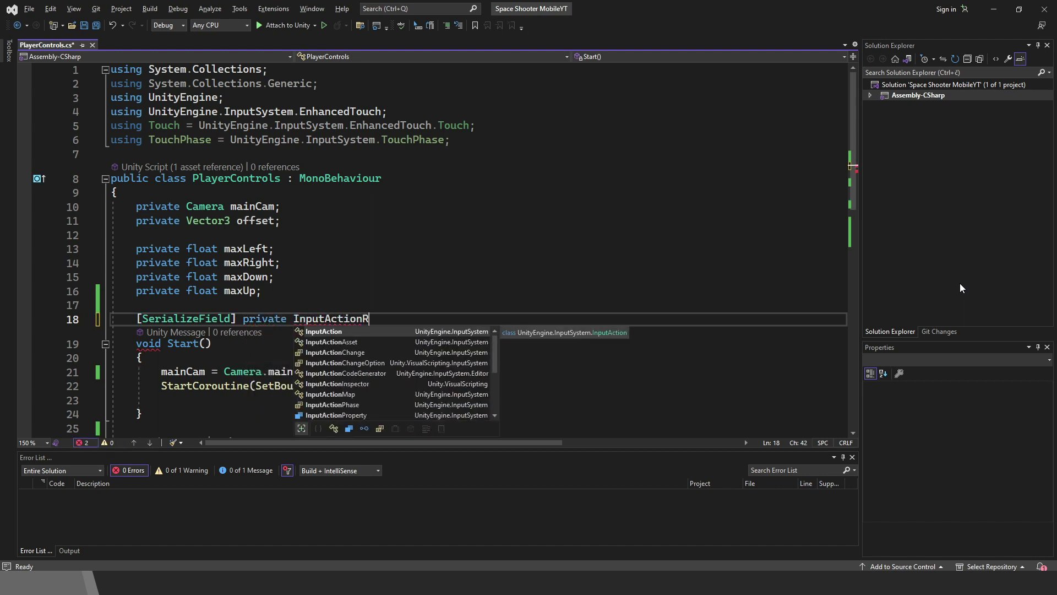
text(eference move)
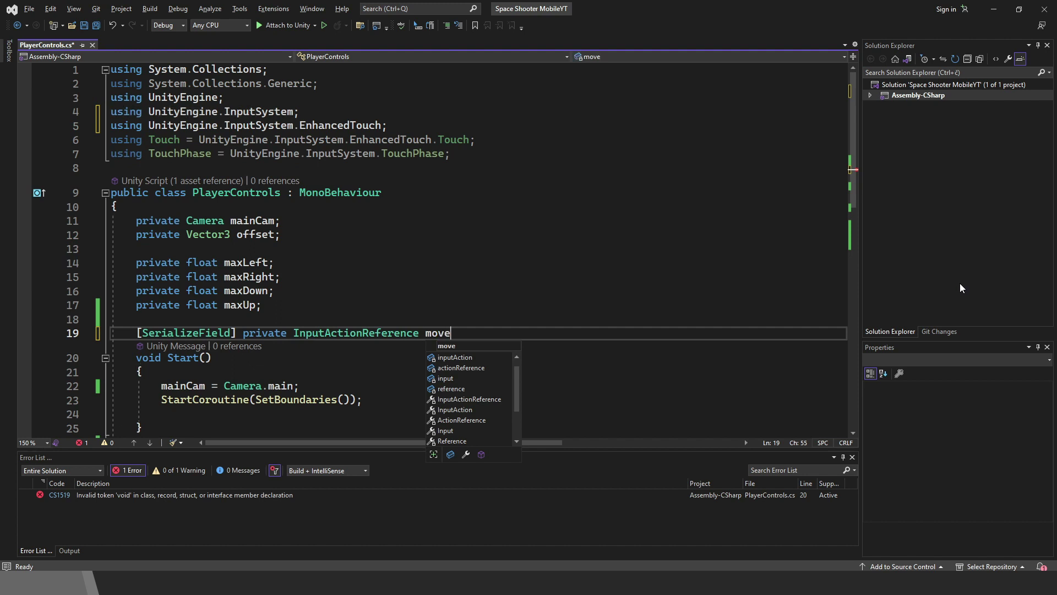
text(ActionToUse;)
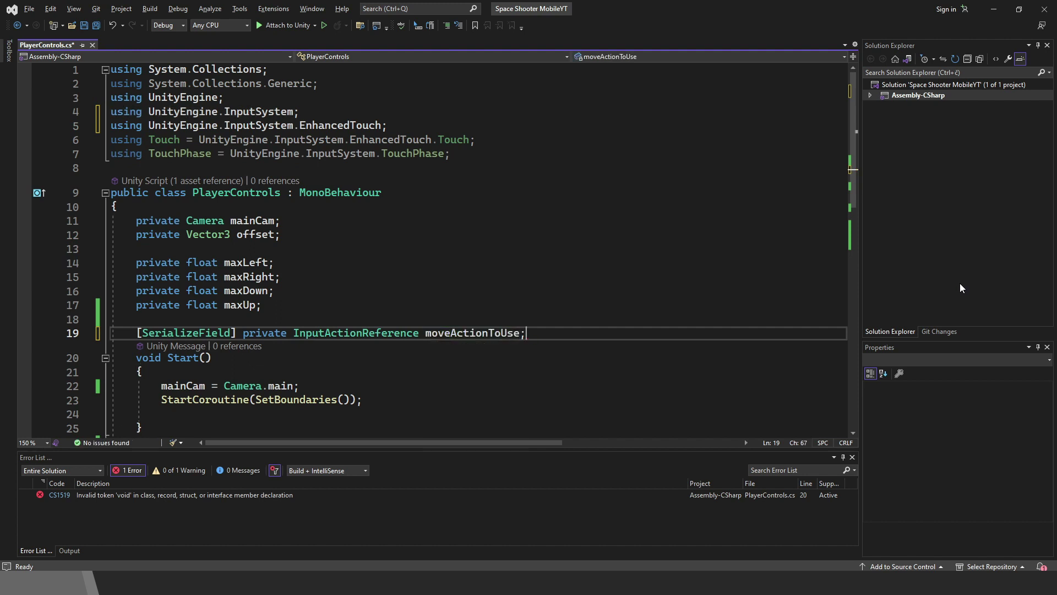
key(ctrl+s)
Back in Unity, assign the Player/Move action from the Controls asset to the Player's Move Action To Use reference
key(alt+Tab)
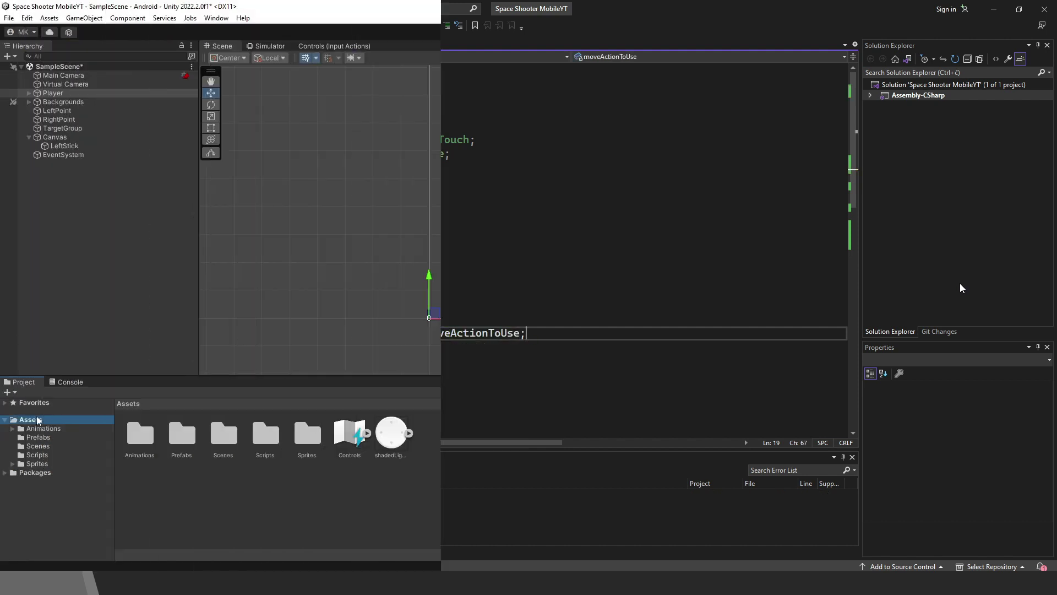
click(366, 433)
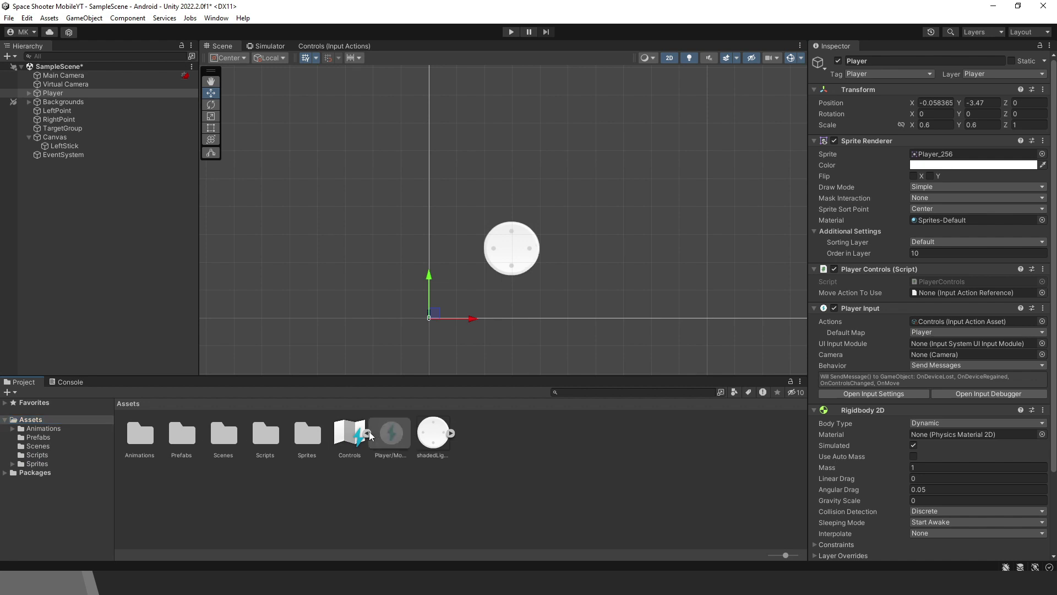
click(394, 438)
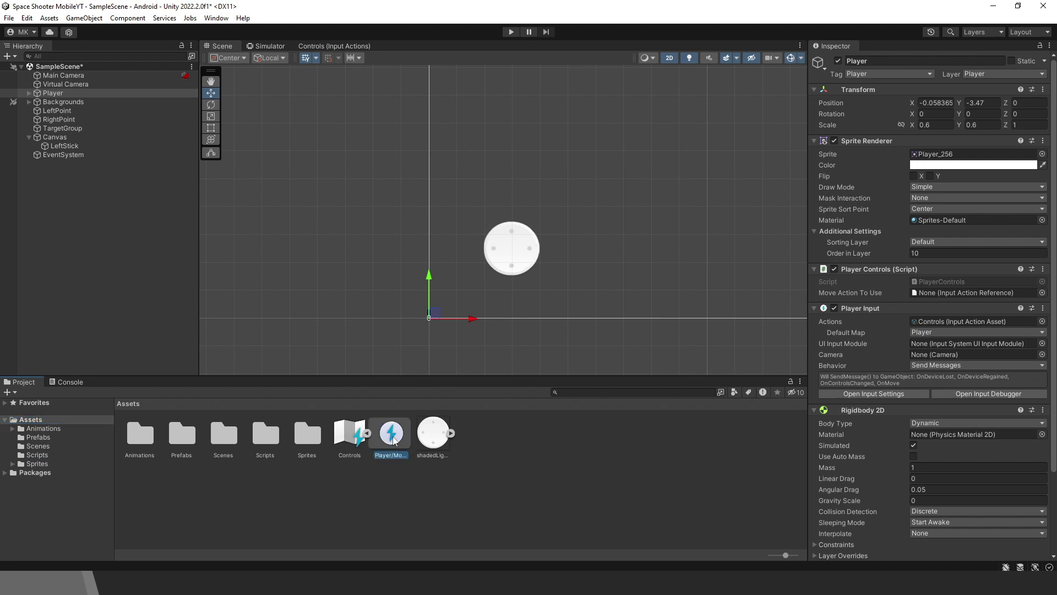
drag(394, 438, 959, 300)
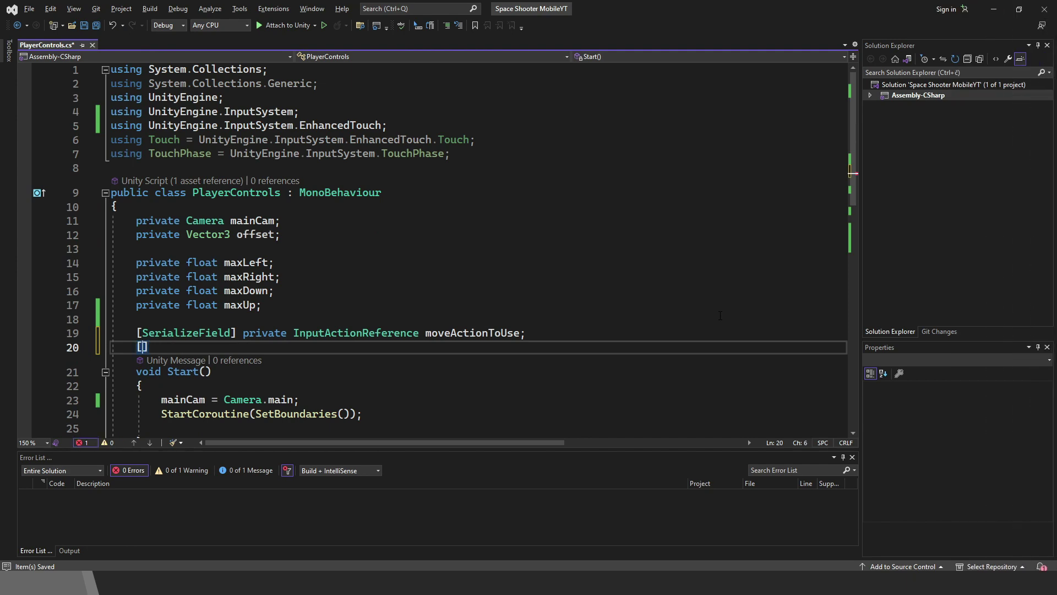
In the PlayerControls script, declare a serialized private float speed and, in Update, set Vector2 moveDirection to moveActionToUse.action.ReadValue<Vector2>()
text([SerializeField] private float speed;)
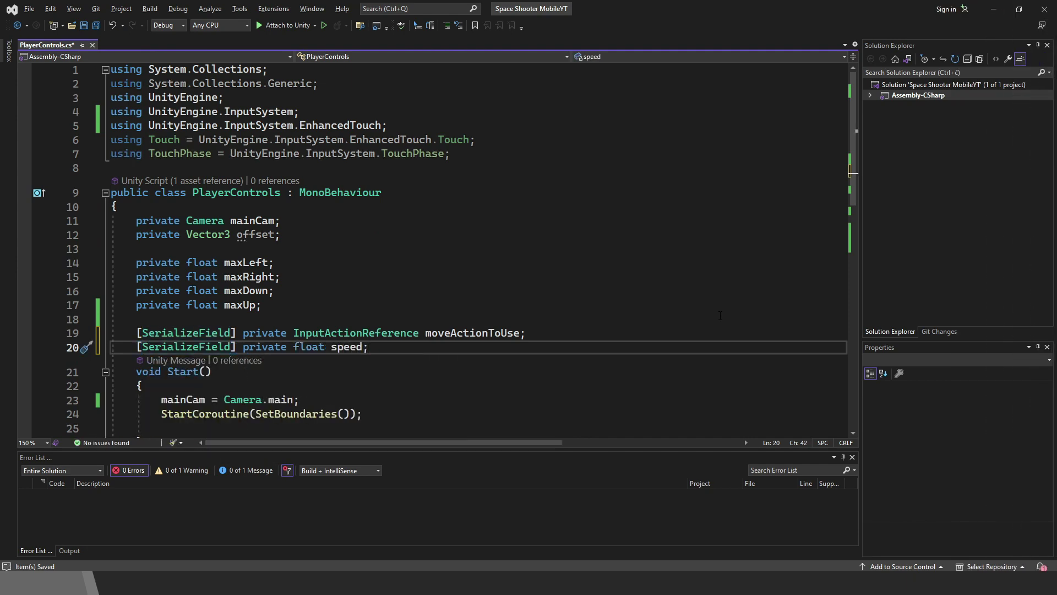
scroll(720, 315, down, 5)
scroll(721, 316, down, 1)
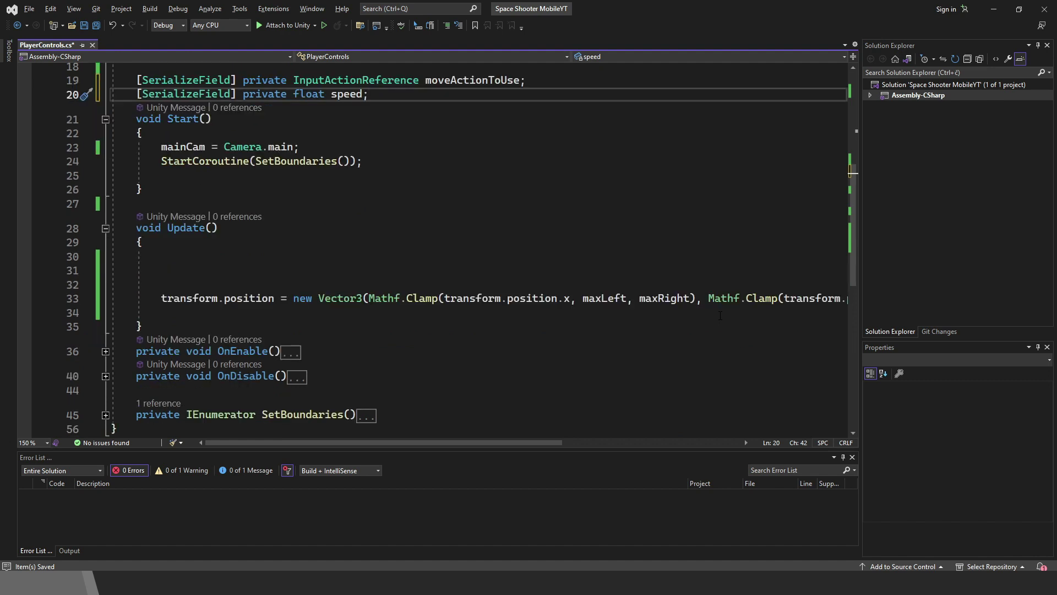
click(614, 258)
text(Vector2 )
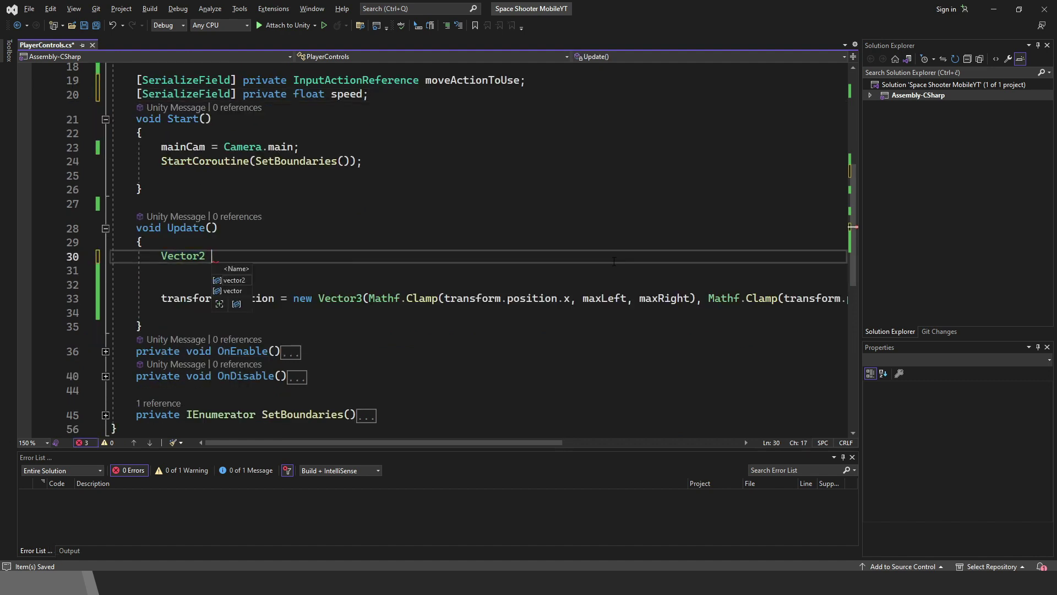
text(moveDirection=)
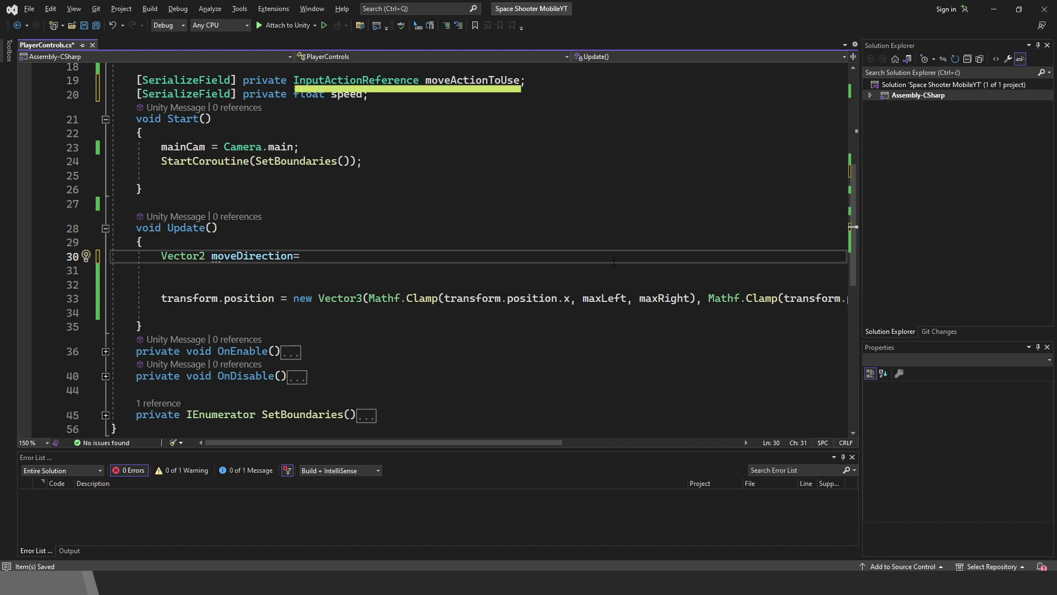
text(move)
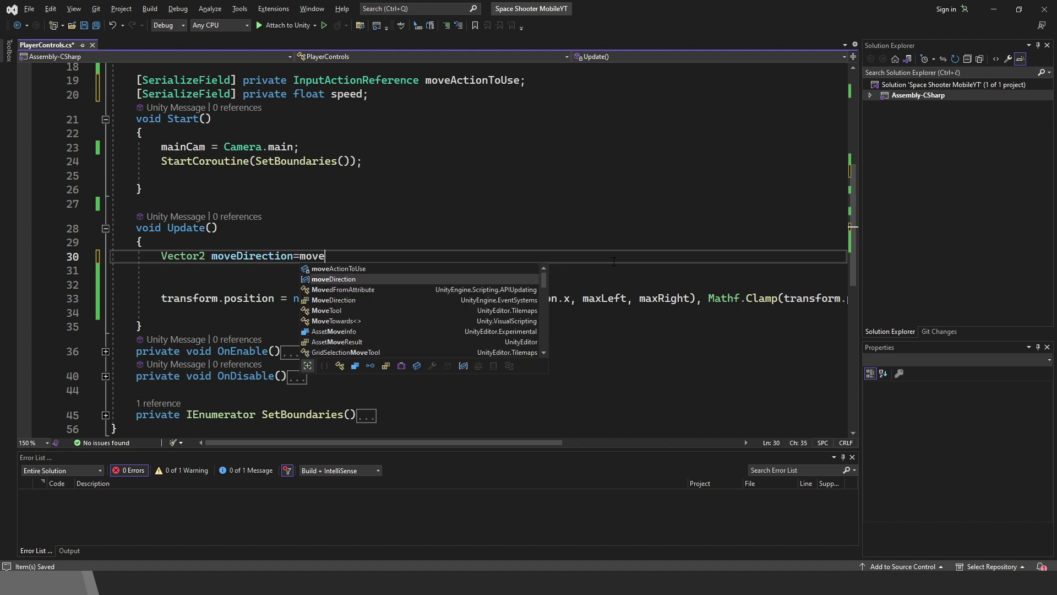
text(ActionToUse.a)
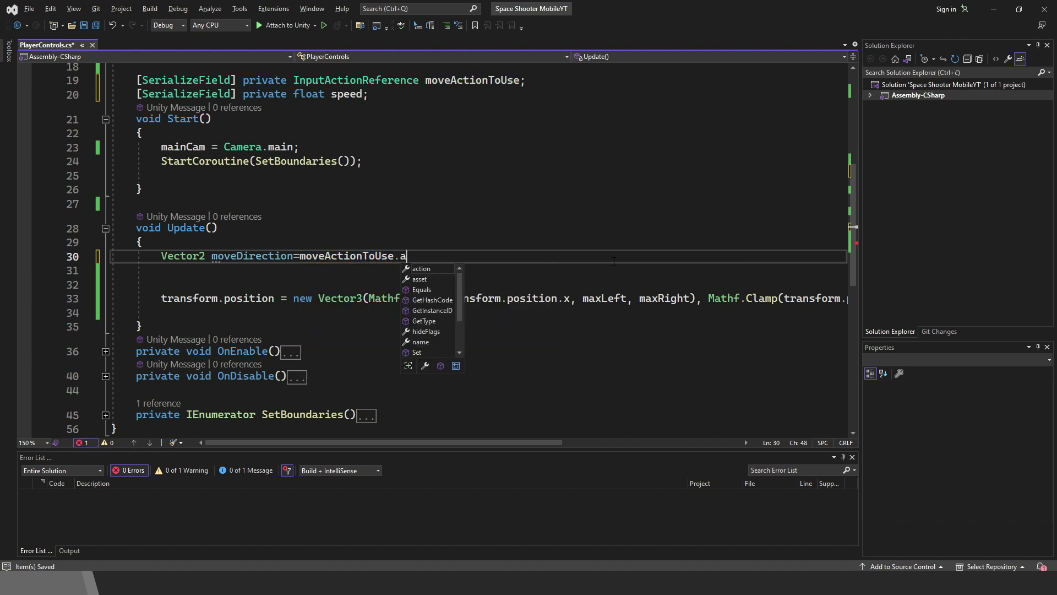
text(ction.rea)
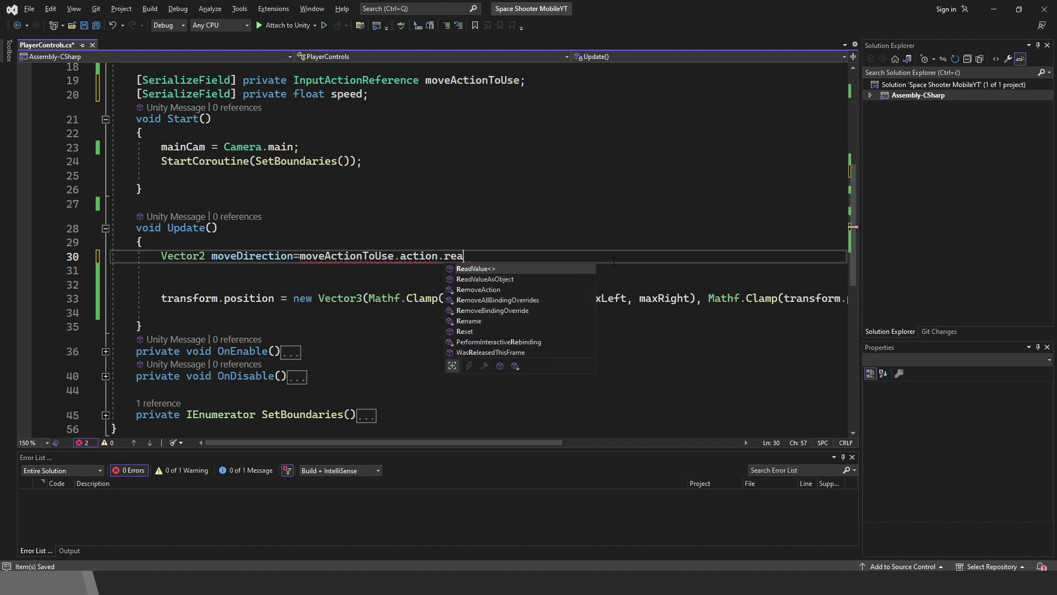
key(Tab)
text(<)
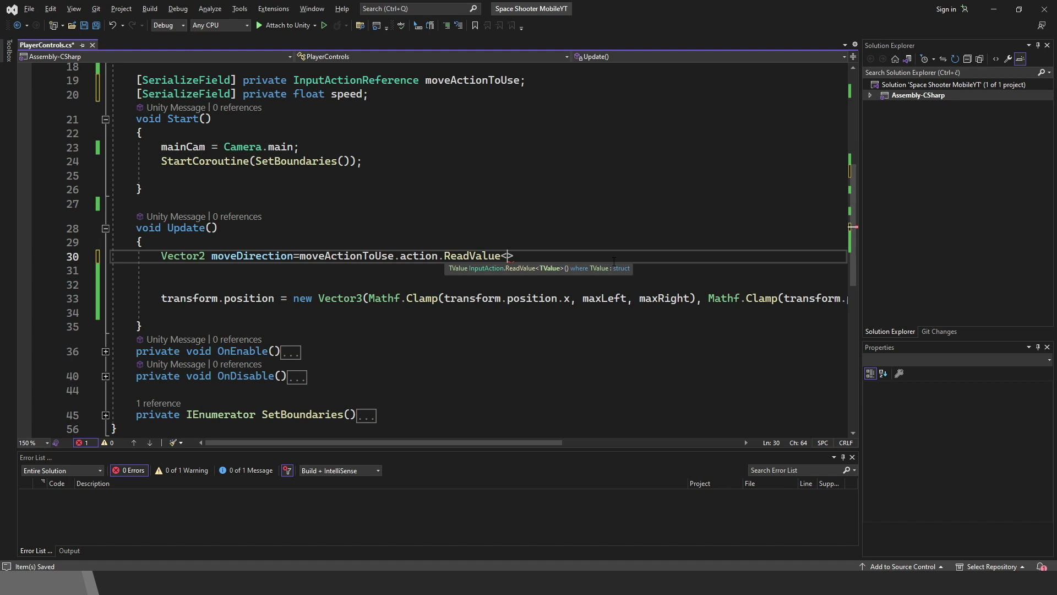
text(Vec)
key(Tab)
text(>)
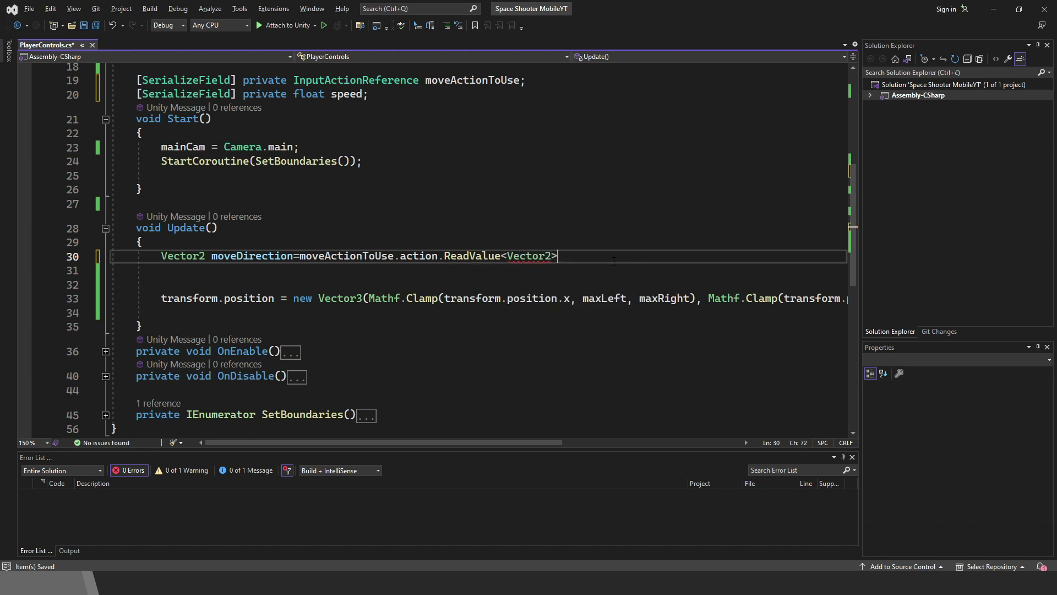
text(();)
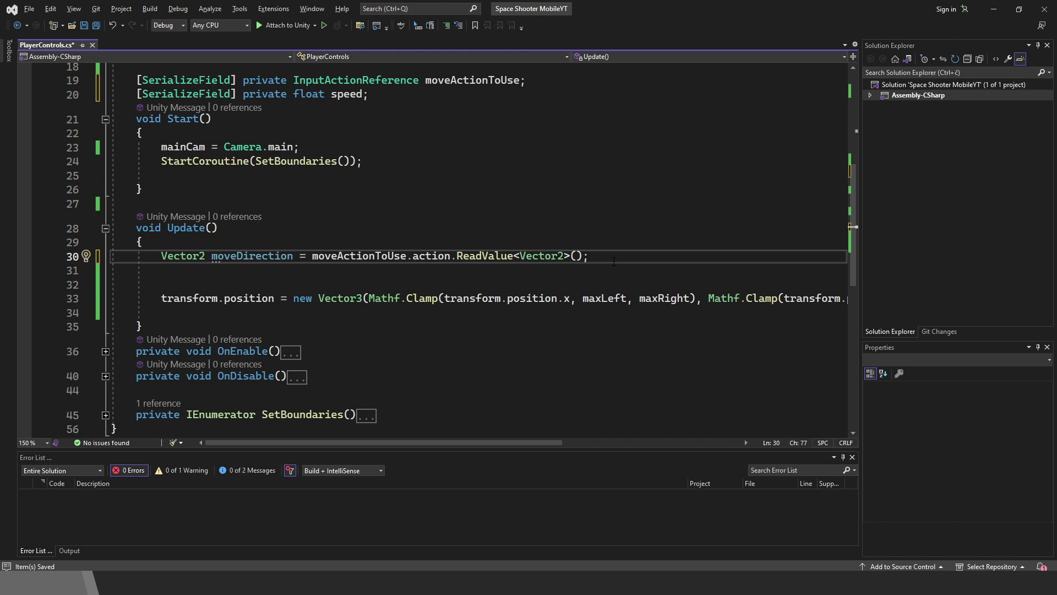
Below the moveDirection line in Update, add transform.Translate(moveDirection * speed * Time.deltaTime); and save the script
key(Return)
text(tra)
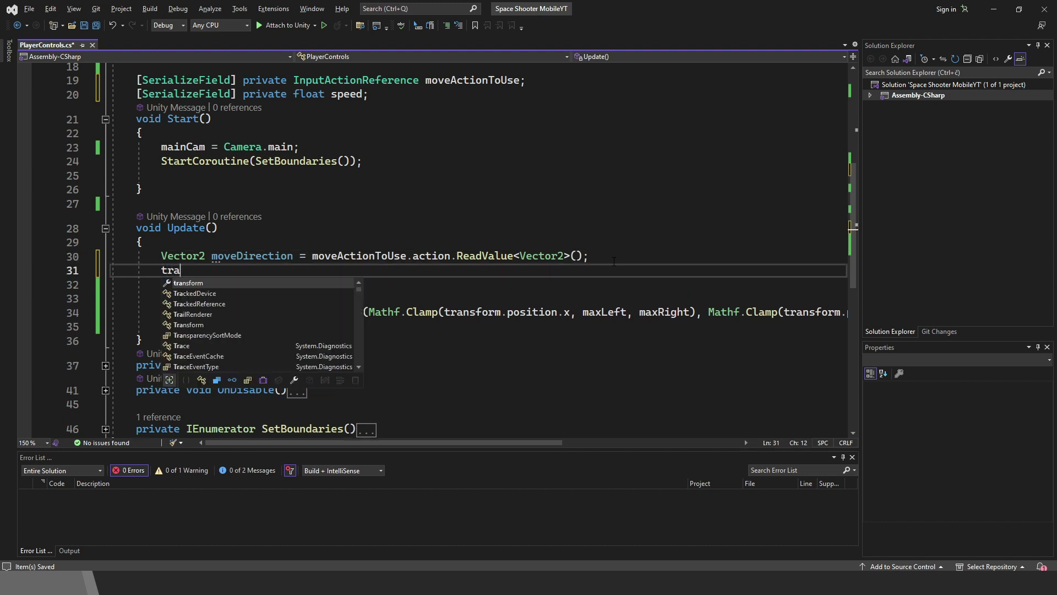
text(nsform.tra)
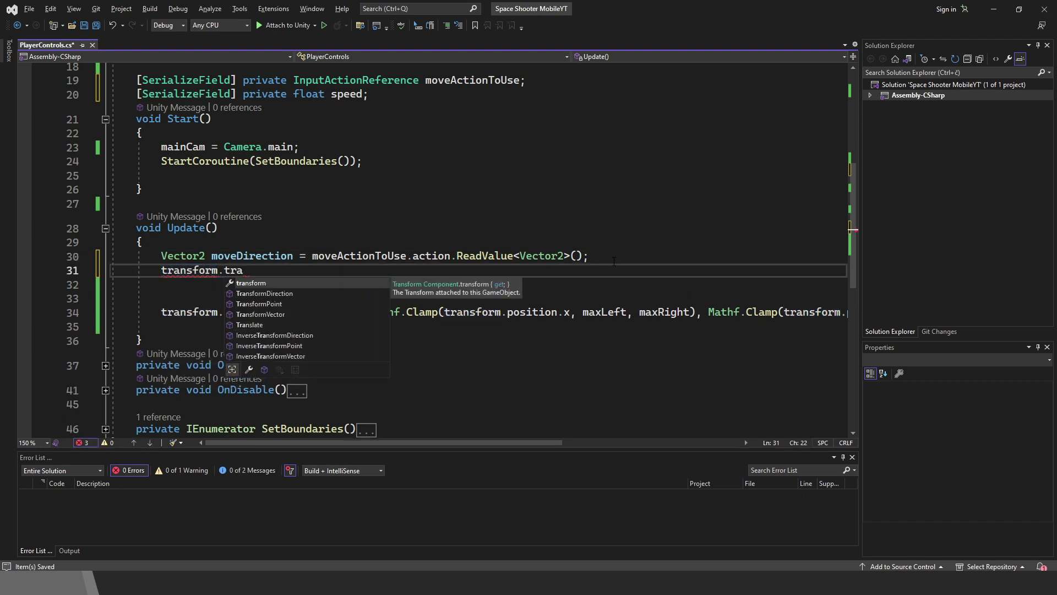
text(nsla)
key(Tab)
text((m)
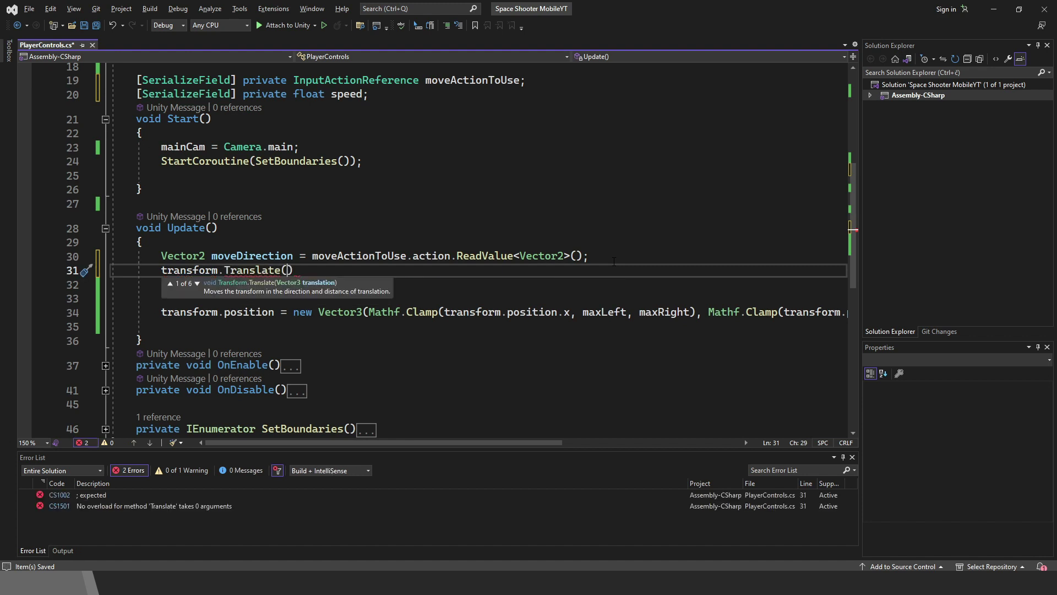
text(oveDi)
key(Tab)
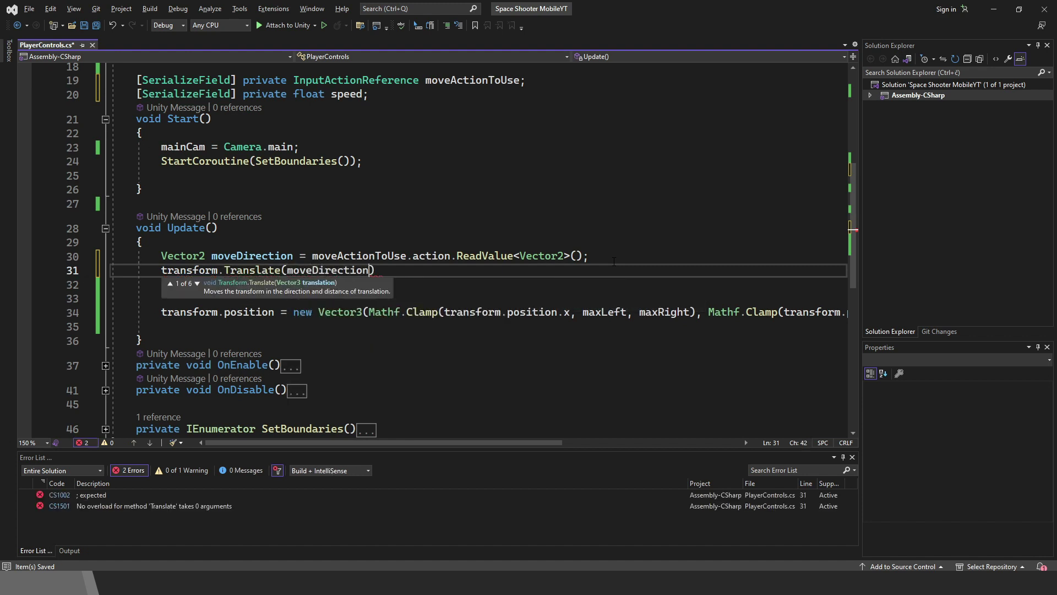
text(* speed * )
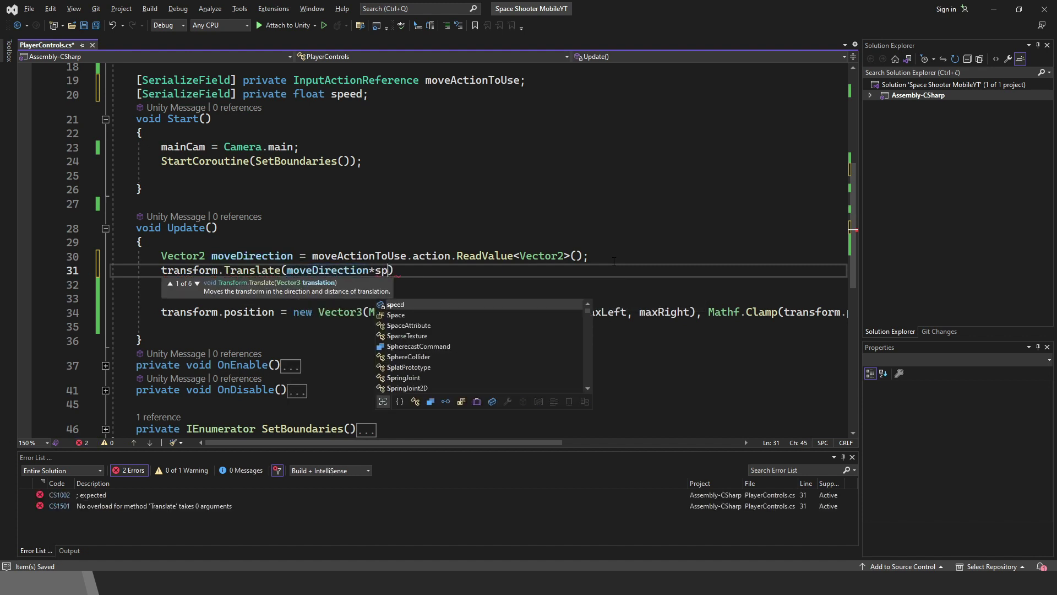
text(Time.deltaTime)
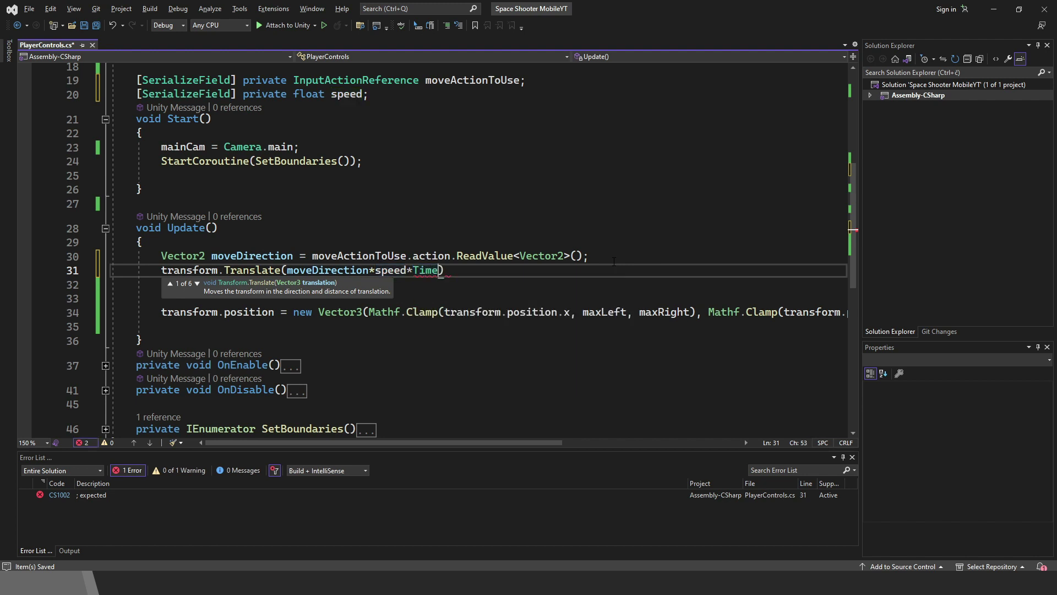
text();)
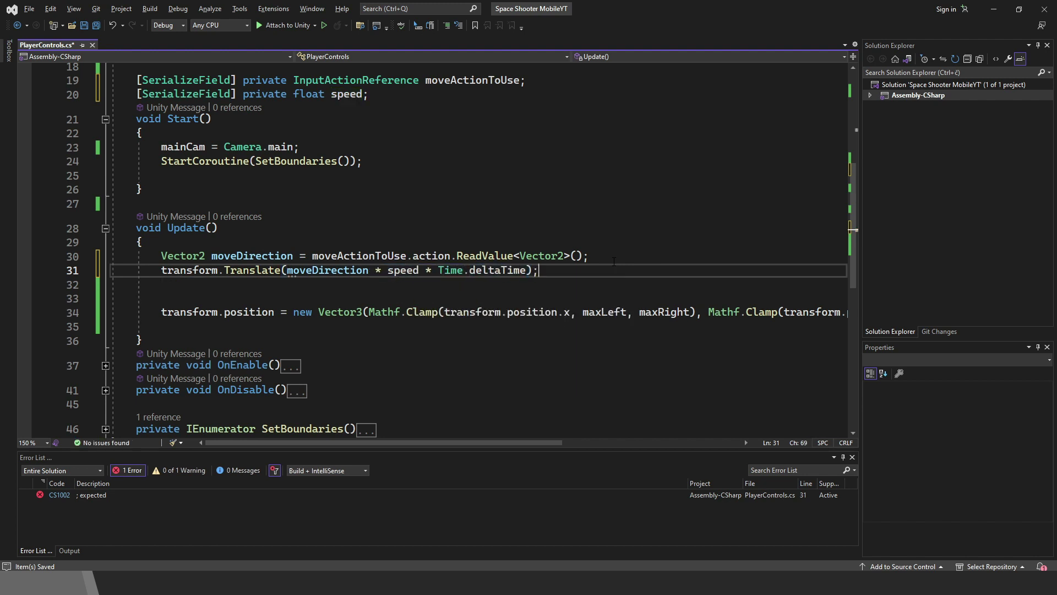
key(ctrl+s)
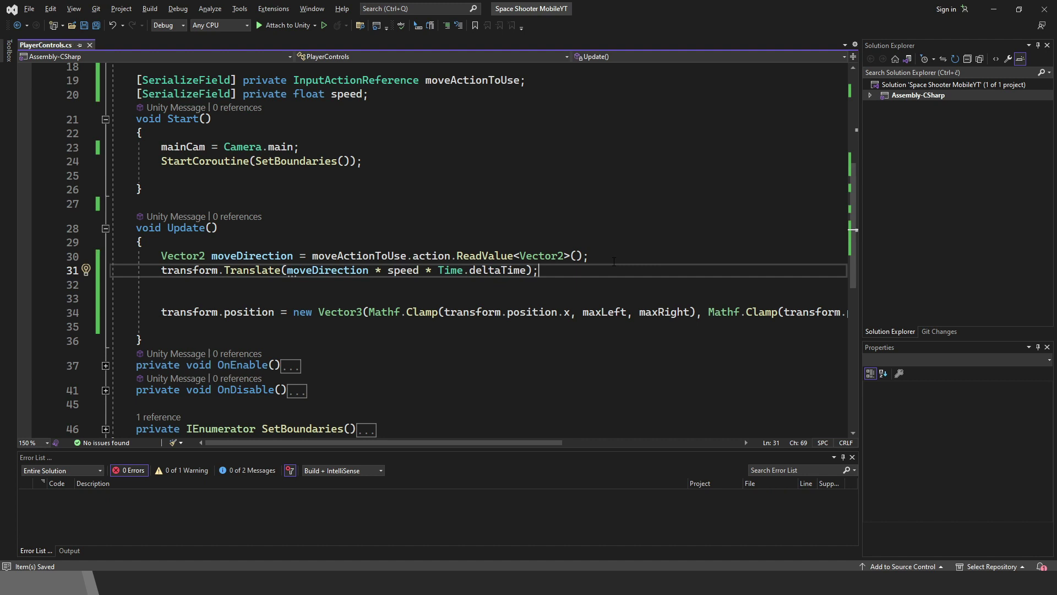
Switch to Unity, set the Player Controls speed to 8, and start Play mode to test moving the ship with the stick
key(alt+Tab)
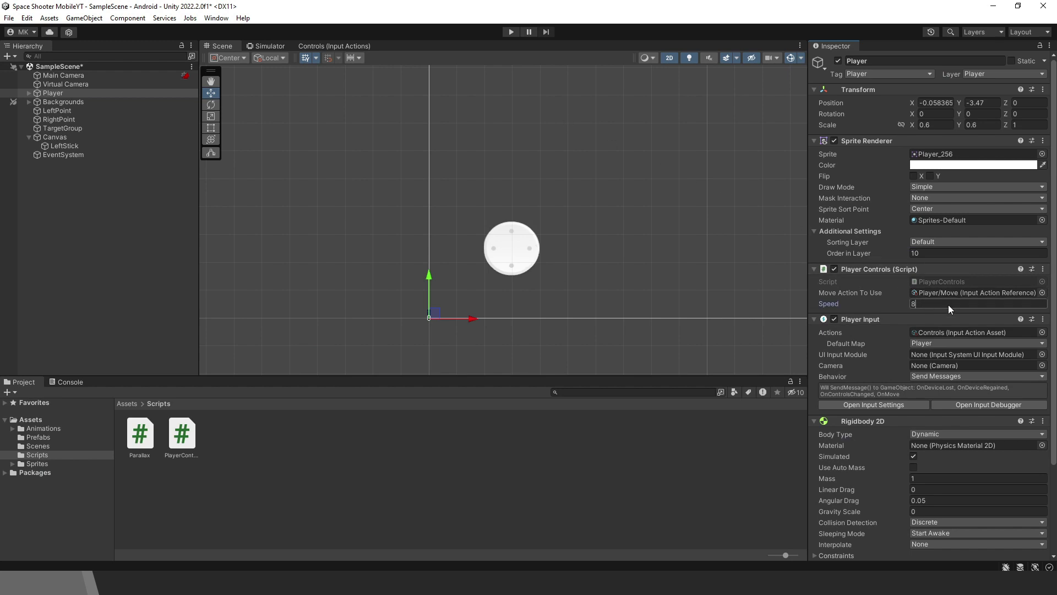
key(ctrl+p)
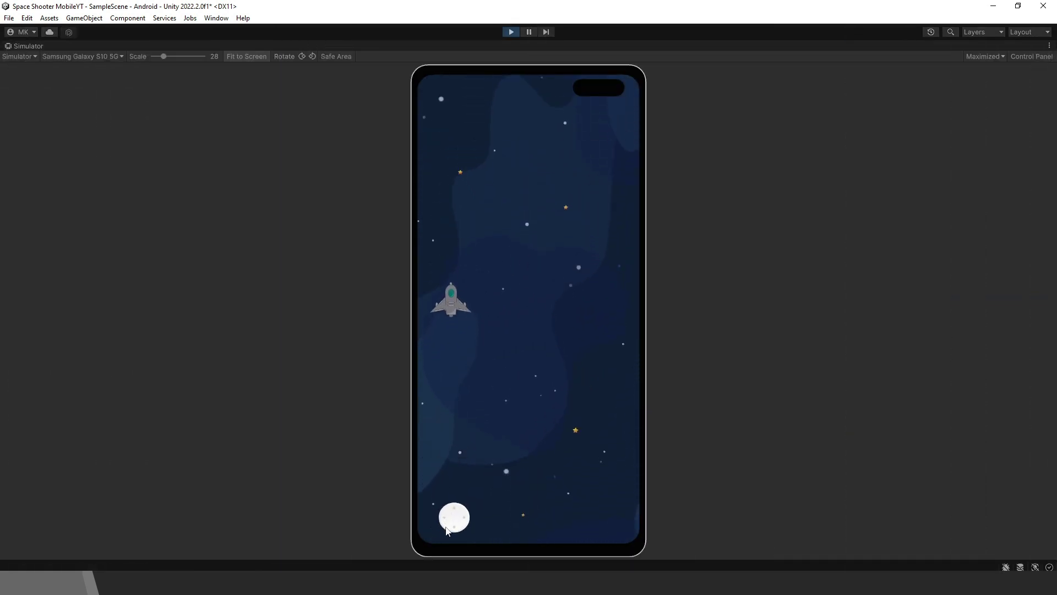